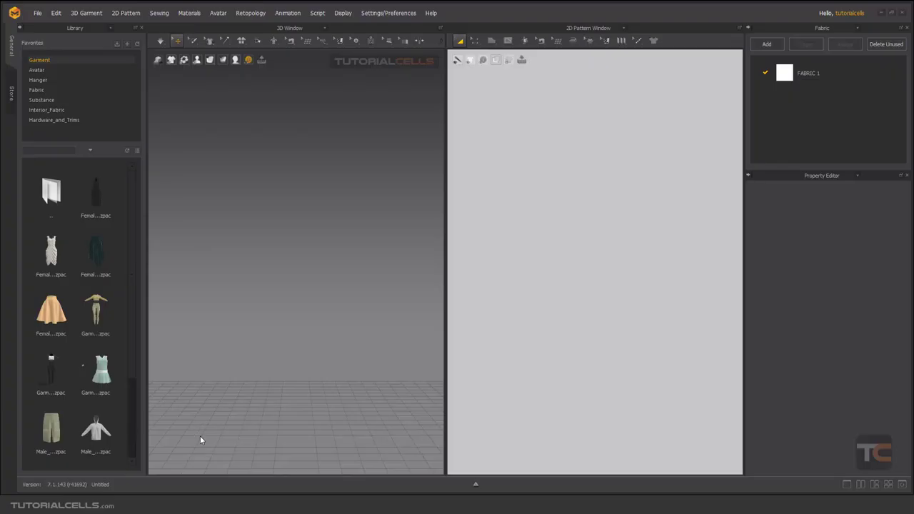
right_click_drag(398, 286, 343, 326)
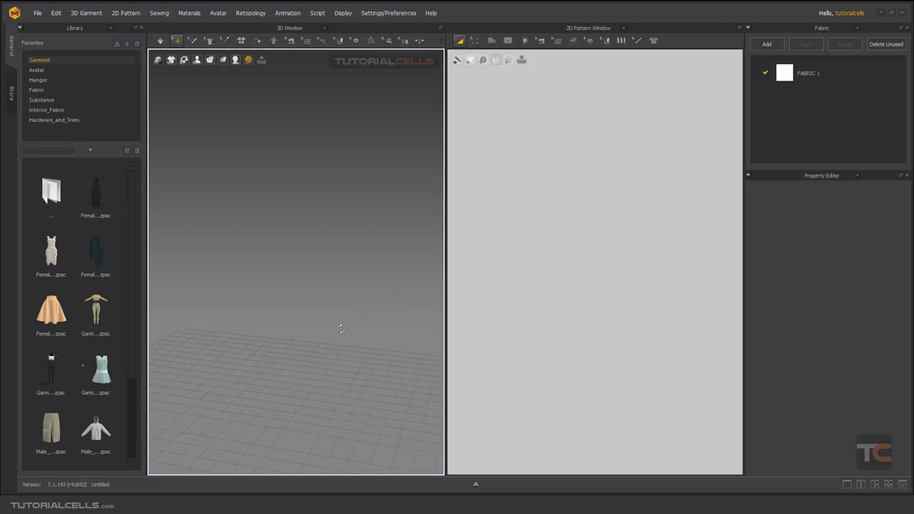
left_click(164, 43)
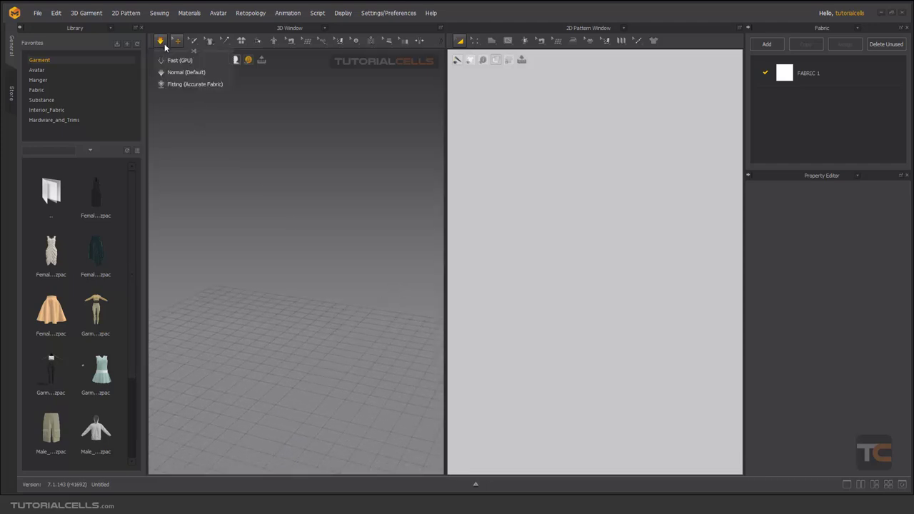
left_click(180, 85)
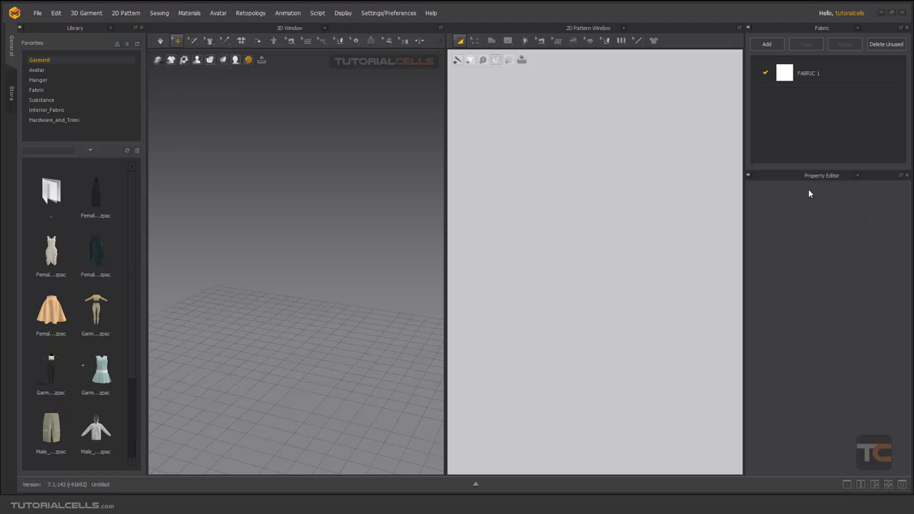
Load the light-skinned, dark-haired male avatar from the Male_V2 folder of the avatar library
left_click(42, 70)
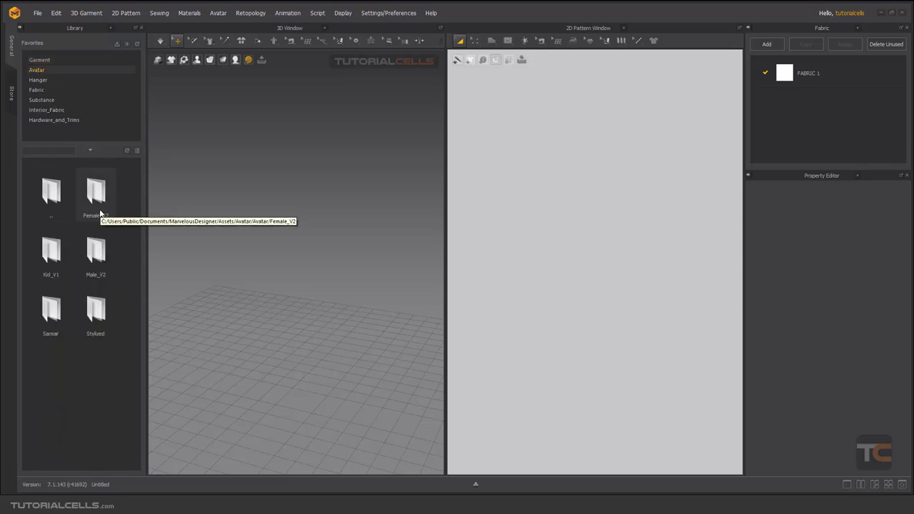
double_click(97, 251)
double_click(101, 372)
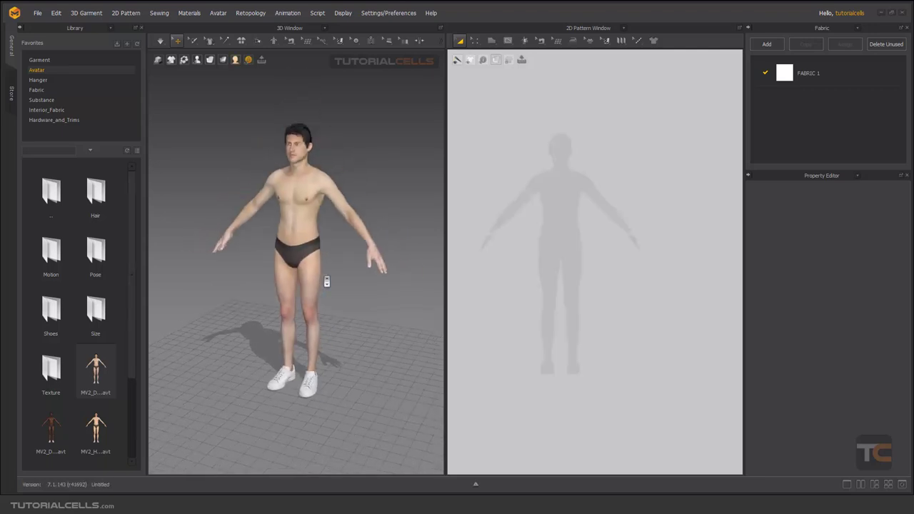
Draw a large rectangular pattern covering the avatar silhouette from above the head to the hips
left_click(491, 41)
left_click(504, 62)
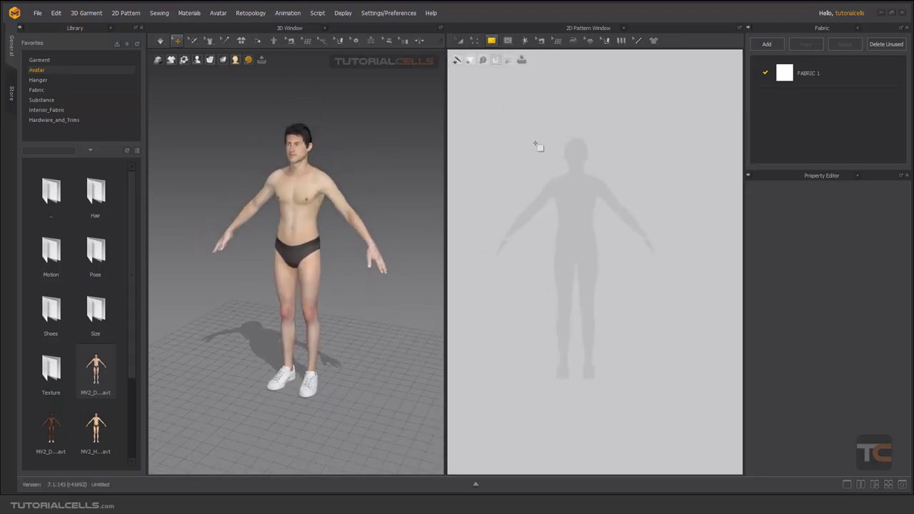
left_click_drag(496, 102, 670, 259)
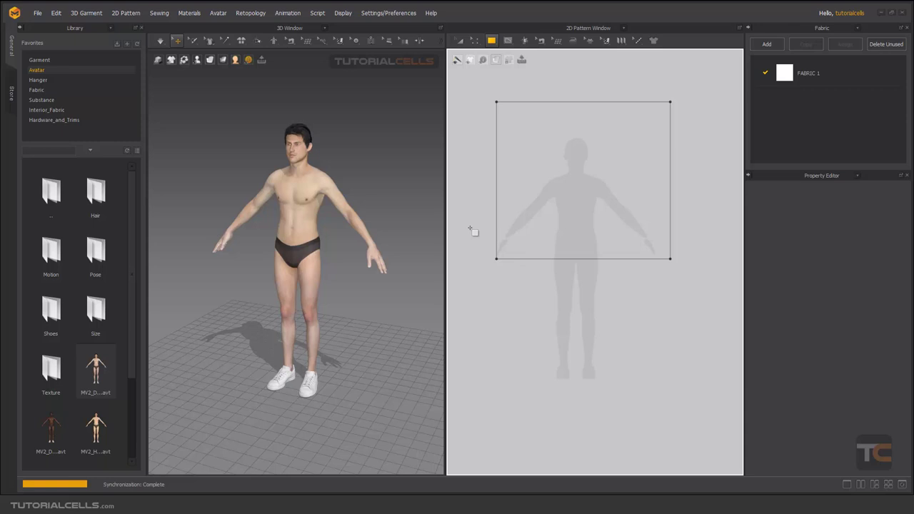
Rotate the rectangular pattern to lie horizontally and place it above the avatar's head
right_click_drag(351, 167, 309, 185)
left_click(295, 171)
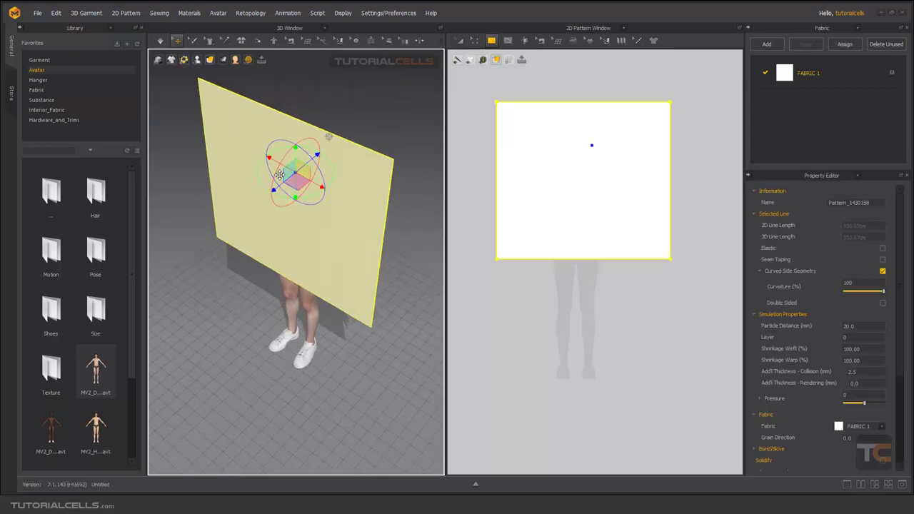
left_click_drag(297, 147, 326, 180)
right_click_drag(325, 181, 286, 213)
right_click_drag(326, 181, 299, 216)
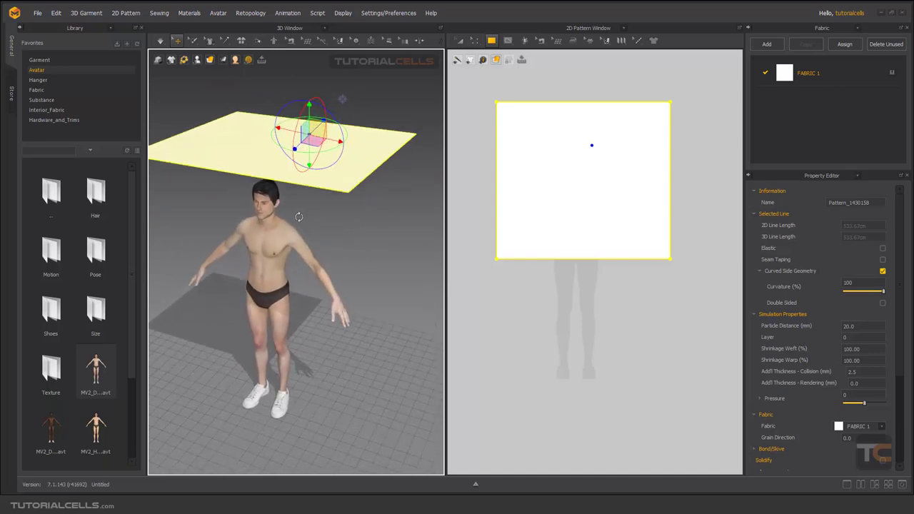
Simulate the rectangular pattern until it drapes over the avatar's head and body, and stop the simulation
left_click(160, 41)
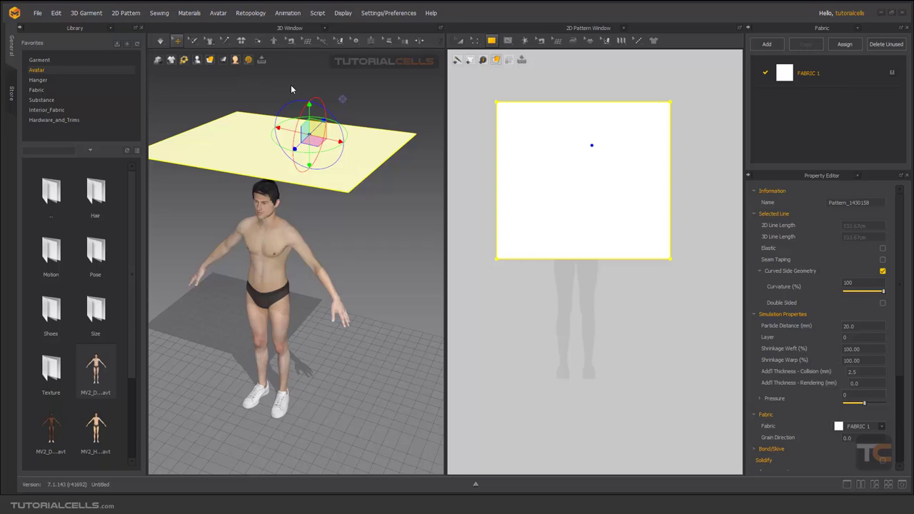
key("space")
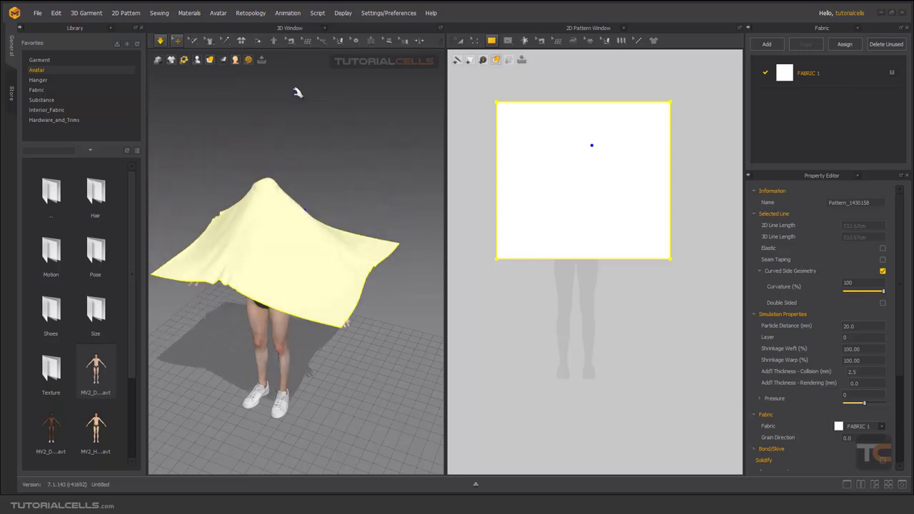
right_click_drag(341, 172, 328, 209)
scroll(325, 215, "up", 5)
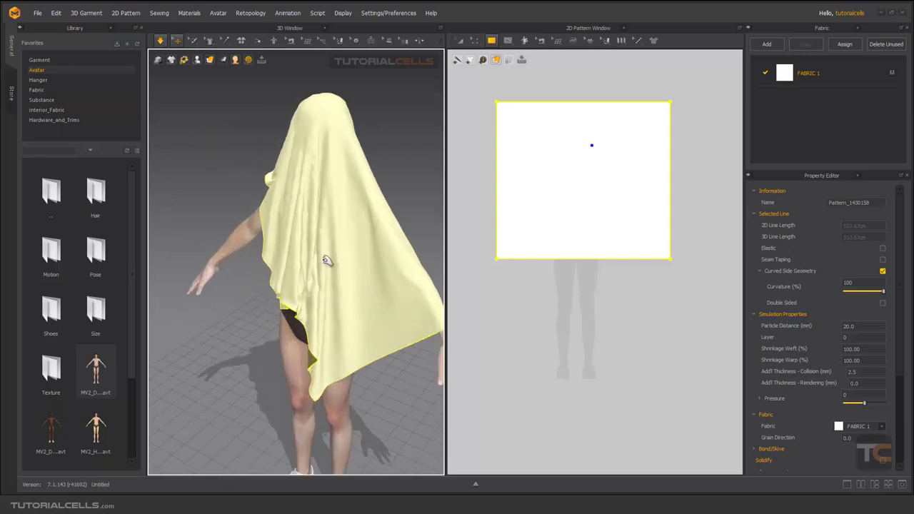
scroll(318, 253, "up", 1)
left_click(328, 166)
scroll(285, 214, "down", 3)
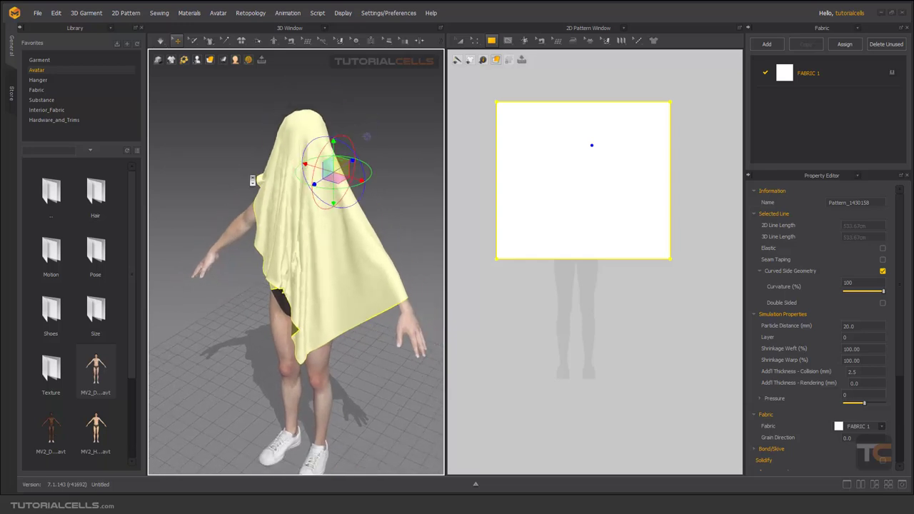
left_click(161, 42)
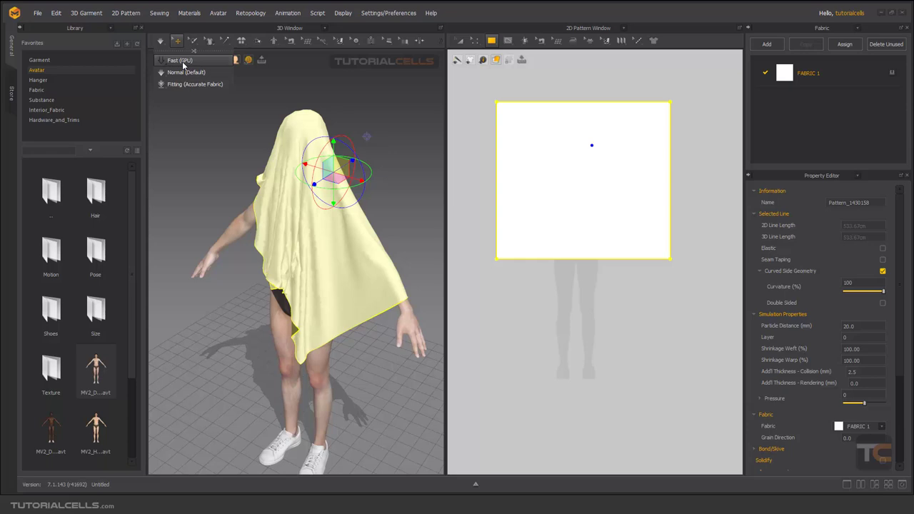
left_click(189, 62)
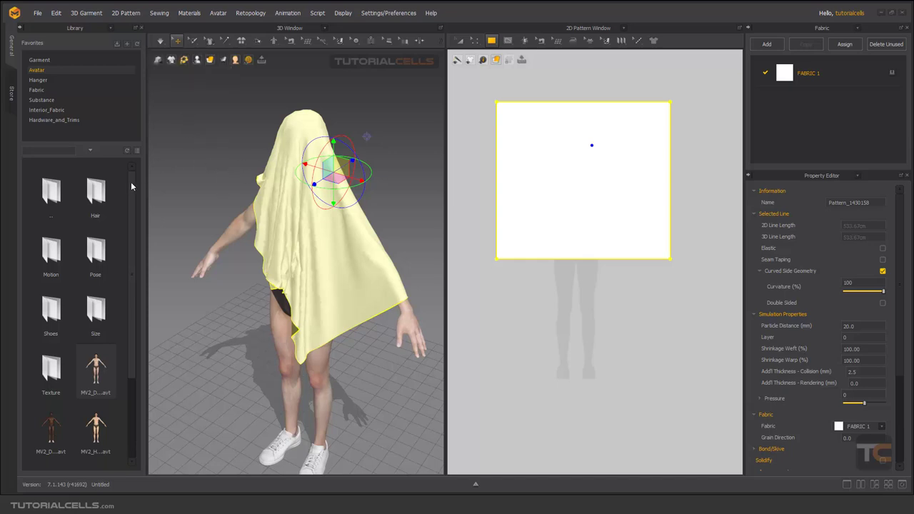
Apply the Cotton_Oxford fabric from the fabric library to the draped pattern
left_click(37, 90)
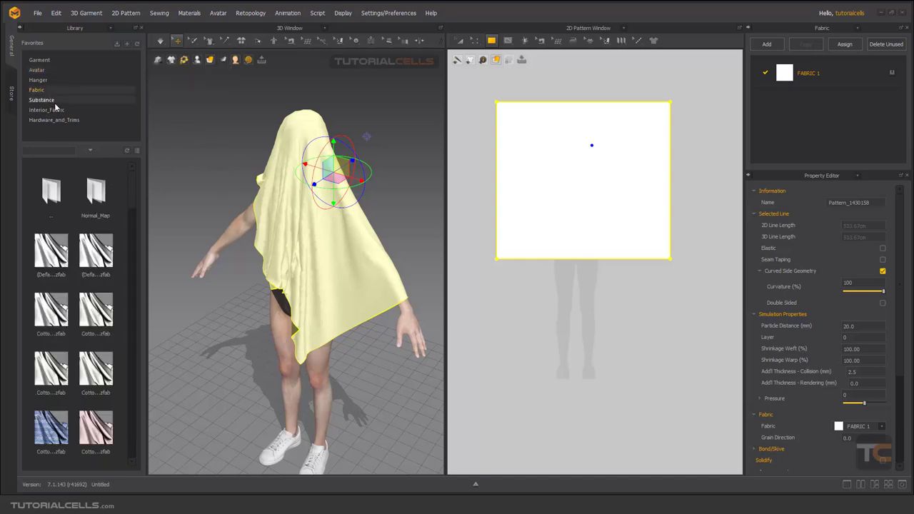
left_click_drag(322, 232, 390, 261)
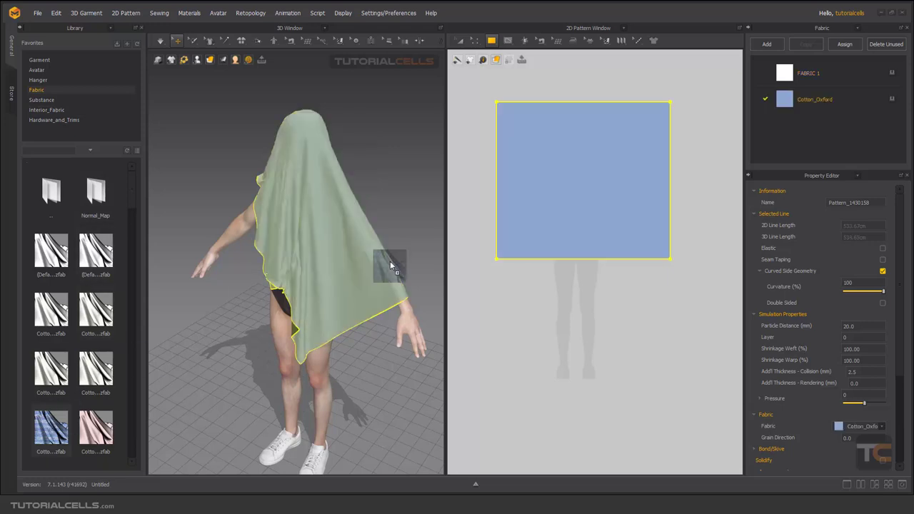
Draw a second, smaller rectangular pattern and move it beside the first one in the 2D layout
scroll(589, 175, "down", 3)
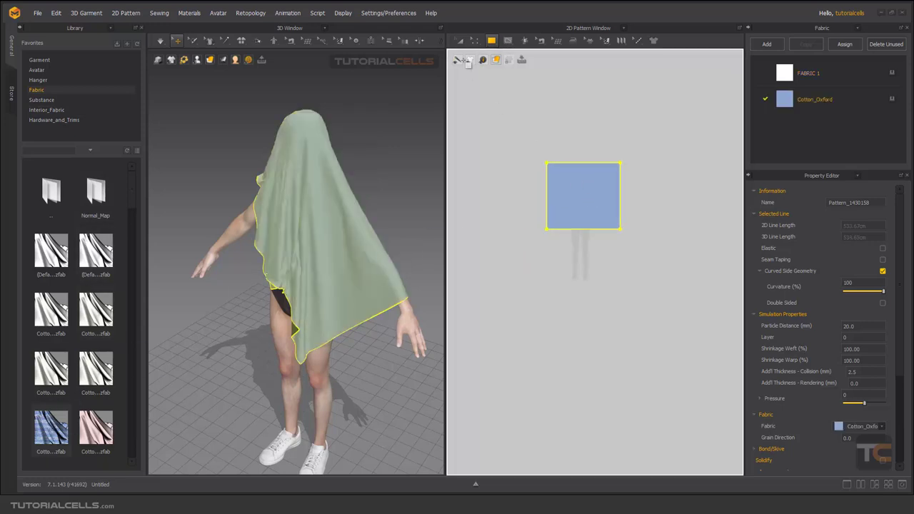
left_click(492, 40)
left_click_drag(549, 146, 599, 191)
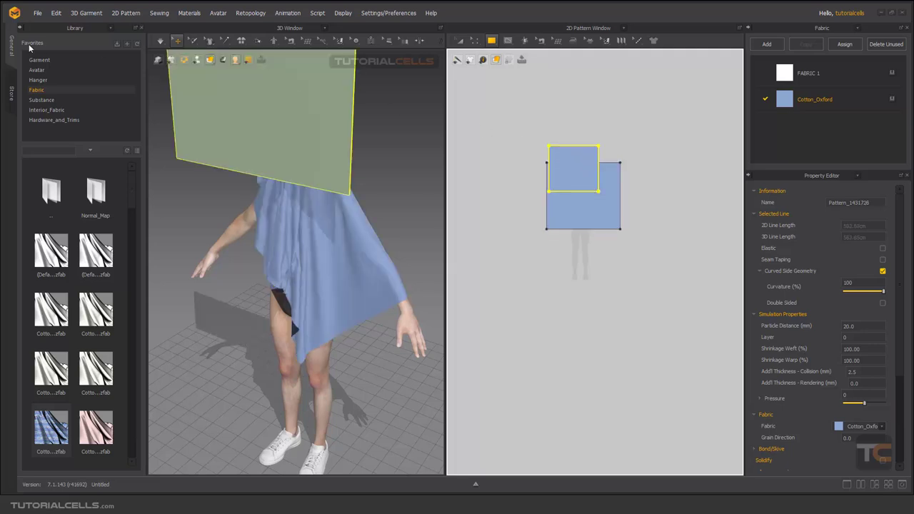
left_click(460, 40)
left_click_drag(561, 163, 635, 164)
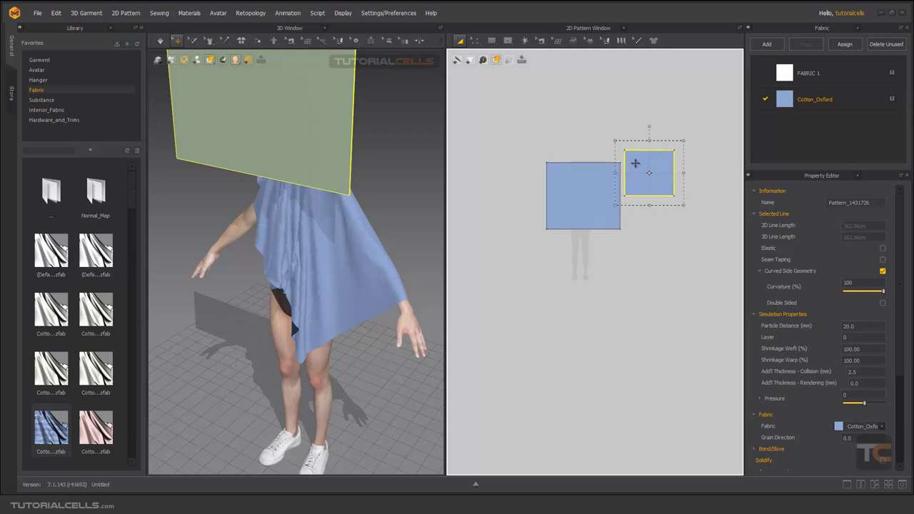
Tilt the smaller pattern toward horizontal and position it above the draped avatar's head
right_click_drag(343, 184, 261, 159)
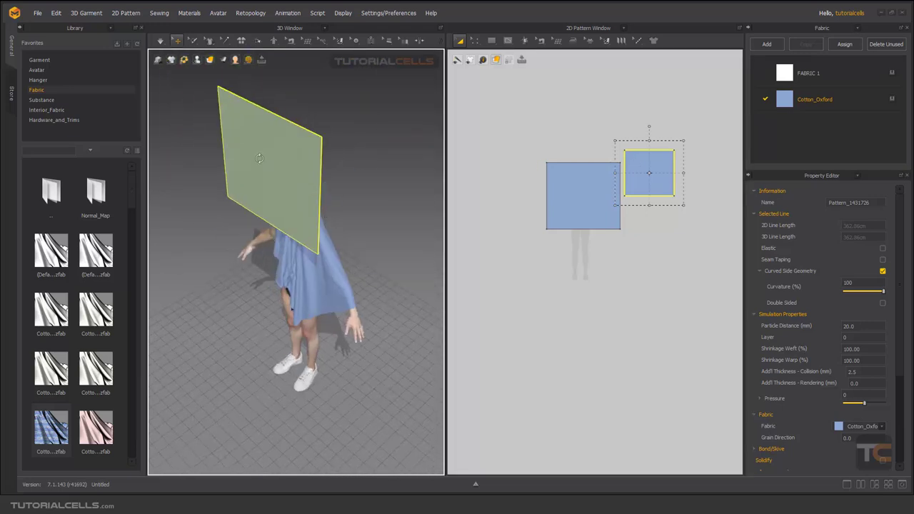
left_click(266, 162)
left_click_drag(248, 157, 290, 148)
right_click_drag(285, 150, 370, 202)
left_click_drag(301, 128, 287, 118)
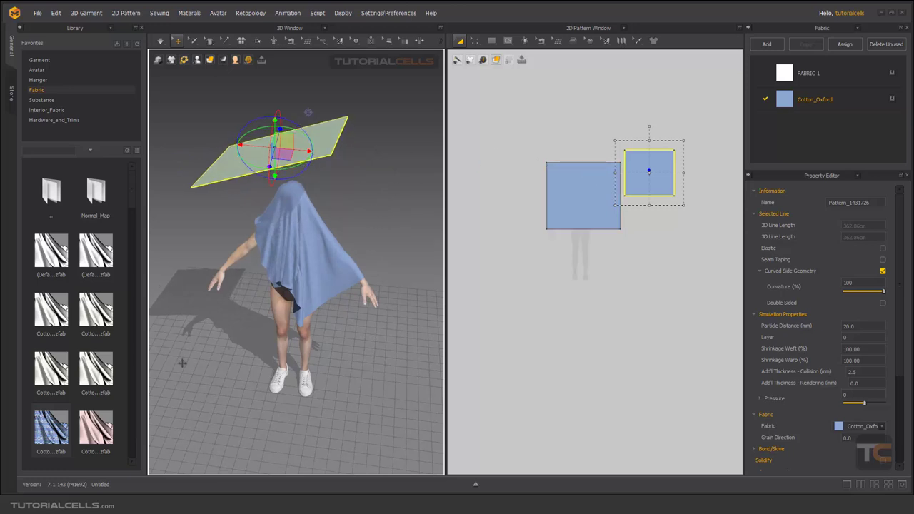
Apply the Cotton_Plush fabric to the smaller pattern, simulate its fall onto the avatar, and undo the simulation
left_click_drag(102, 421, 244, 165)
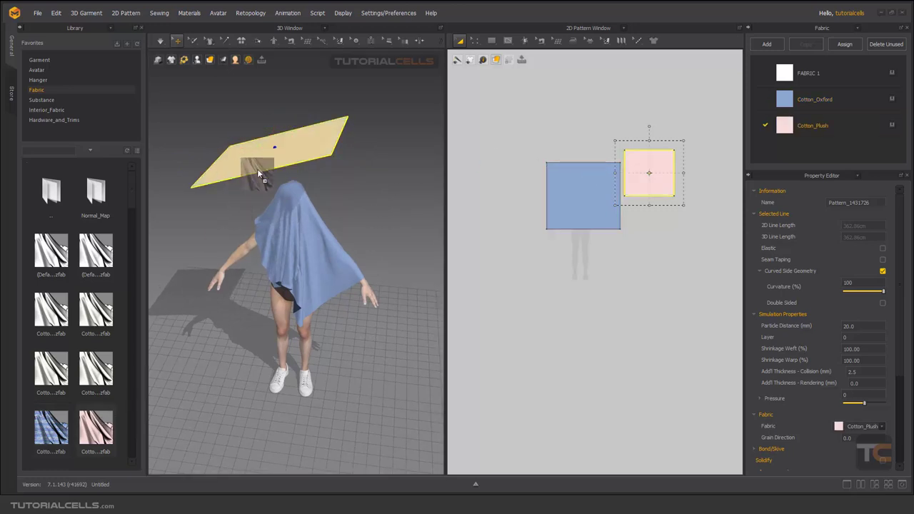
key("space")
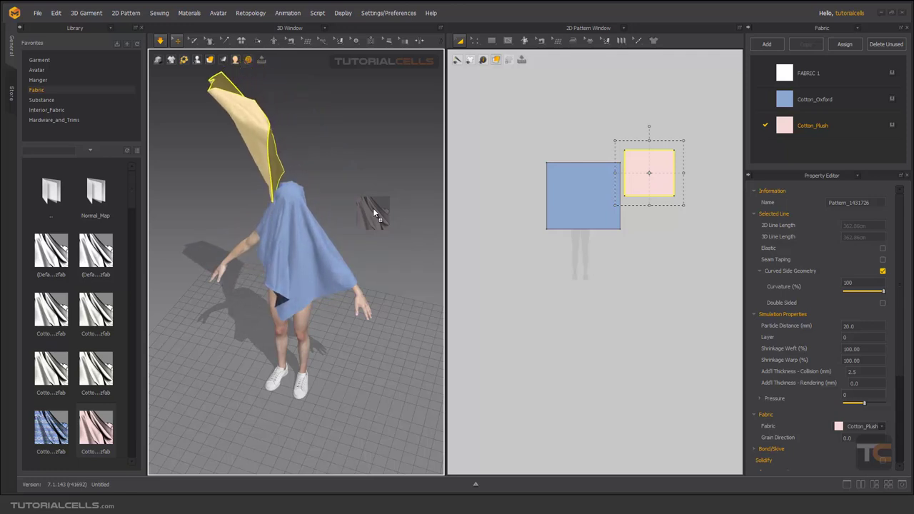
right_click_drag(367, 212, 346, 264)
key("space")
right_click_drag(345, 218, 315, 250)
key("ctrl+z")
Simulate the Cotton_Plush pattern dropping onto the draped avatar and pull the cloth during the simulation
right_click_drag(306, 153, 283, 140)
key("space")
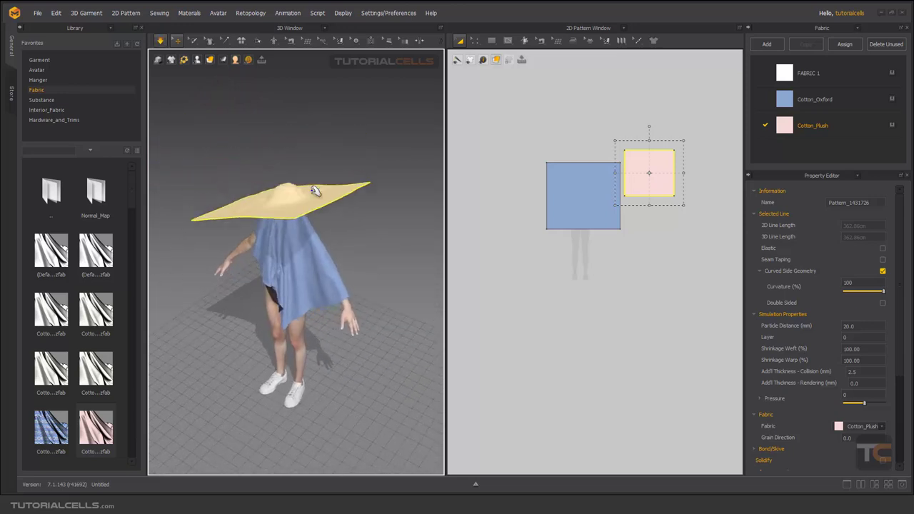
left_click_drag(314, 190, 355, 159)
Try to apply a Sherpa fabric from the fabric library to the cloth on the avatar and simulate it
scroll(93, 416, "down", 5)
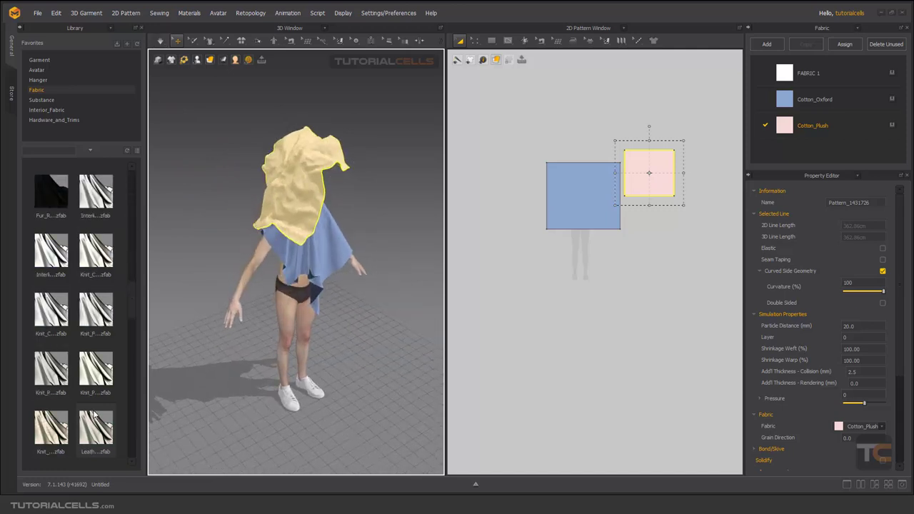
scroll(94, 416, "down", 5)
left_click_drag(93, 380, 308, 236)
key("space")
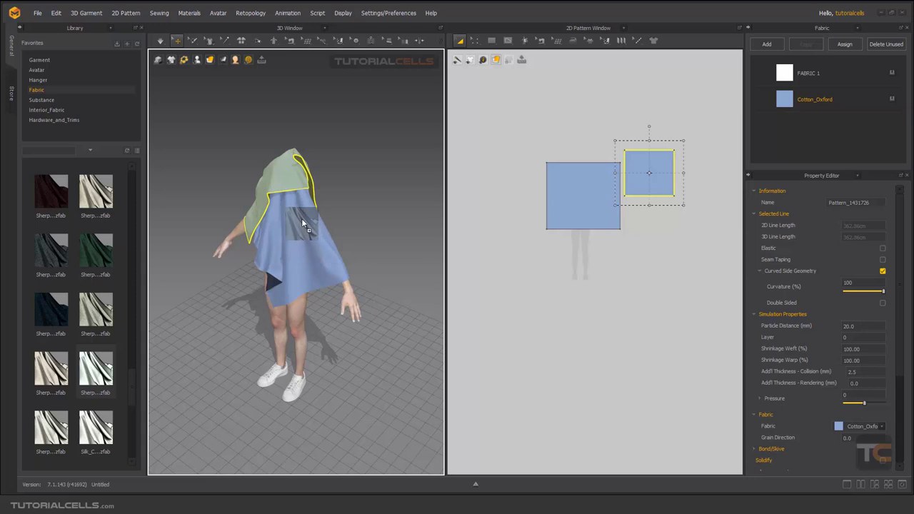
Simulate both patterns on the avatar in Fast (GPU) mode, select the larger cloth, and stop the simulation
left_click_drag(302, 219, 159, 44)
left_click(160, 41)
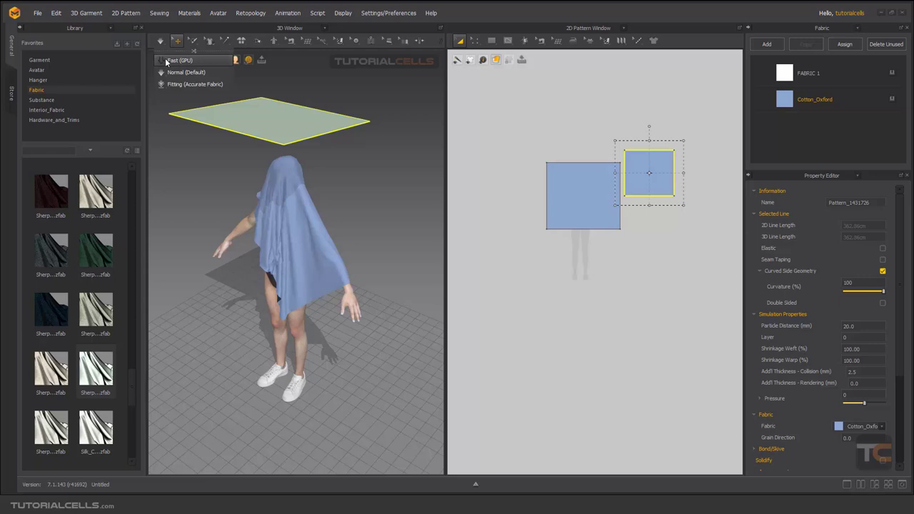
left_click(165, 58)
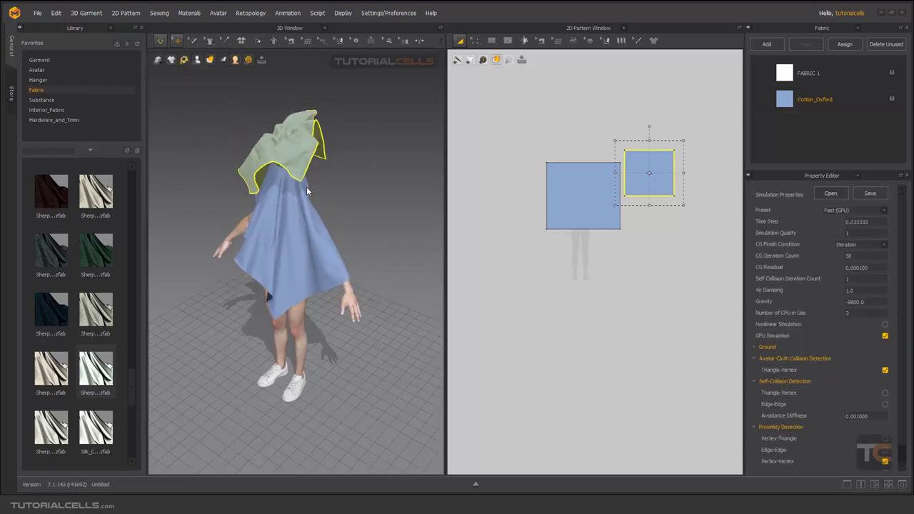
right_click_drag(306, 193, 362, 207)
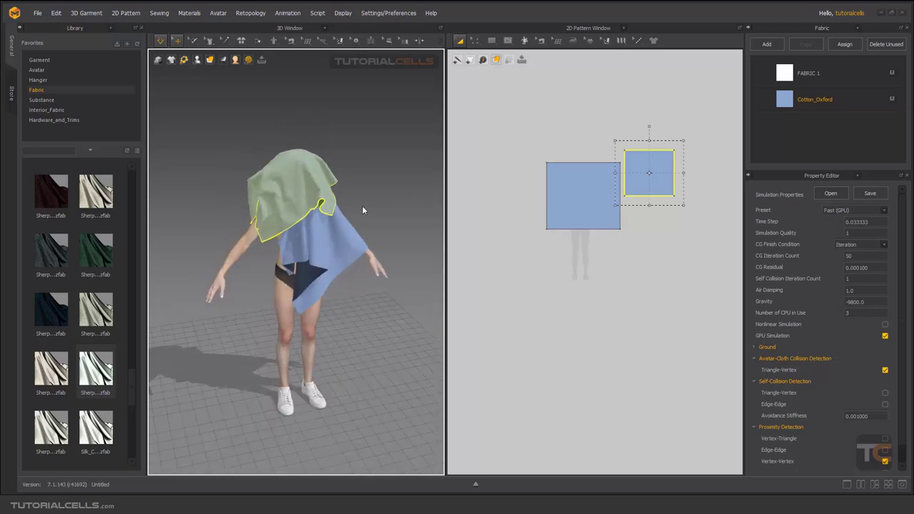
left_click(347, 258)
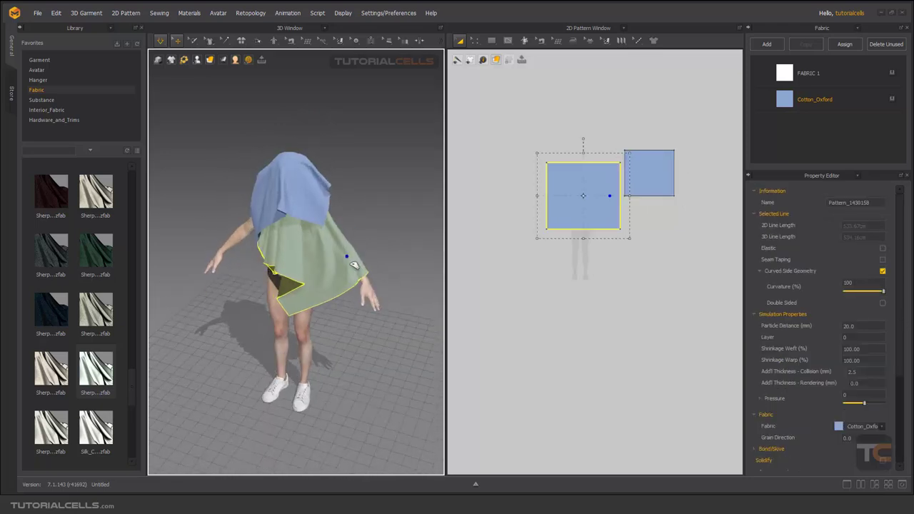
right_click_drag(347, 240, 276, 257)
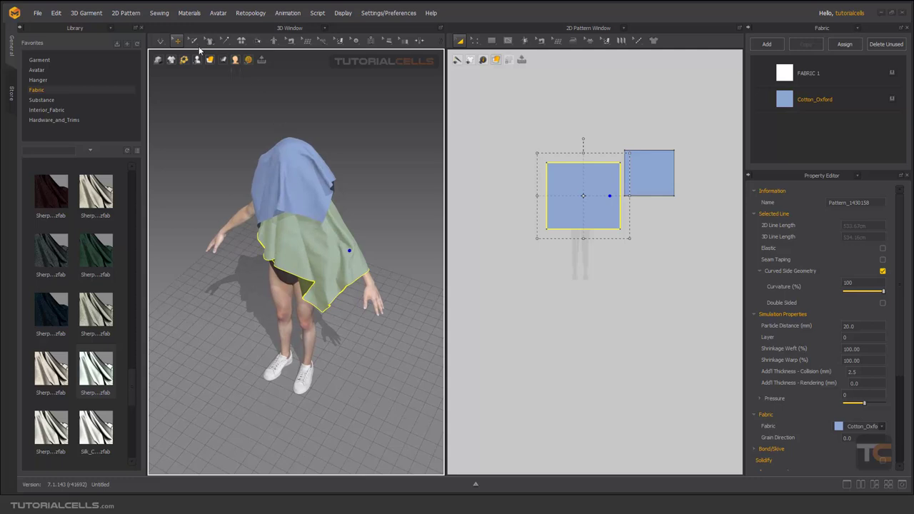
Review the available simulation modes: Fast (GPU), Normal (Default) and Fitting (Accurate Fabric)
left_click(165, 57)
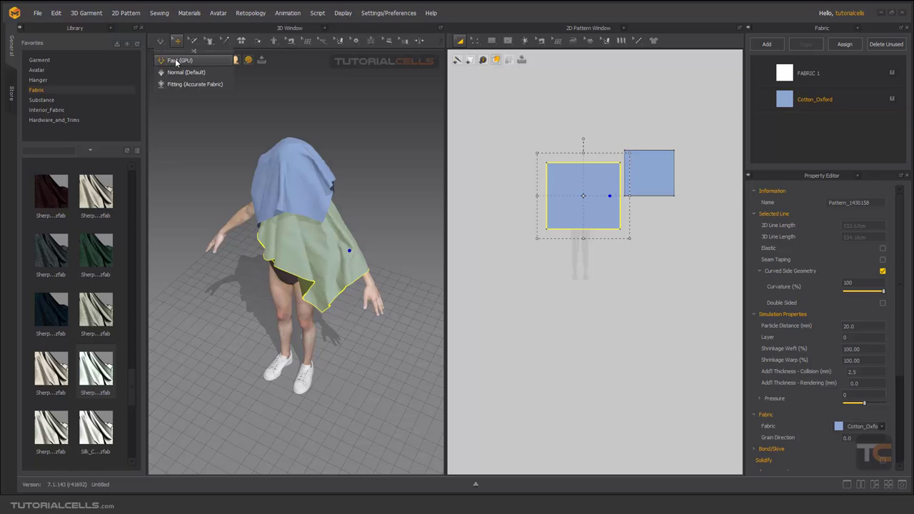
left_click(296, 234)
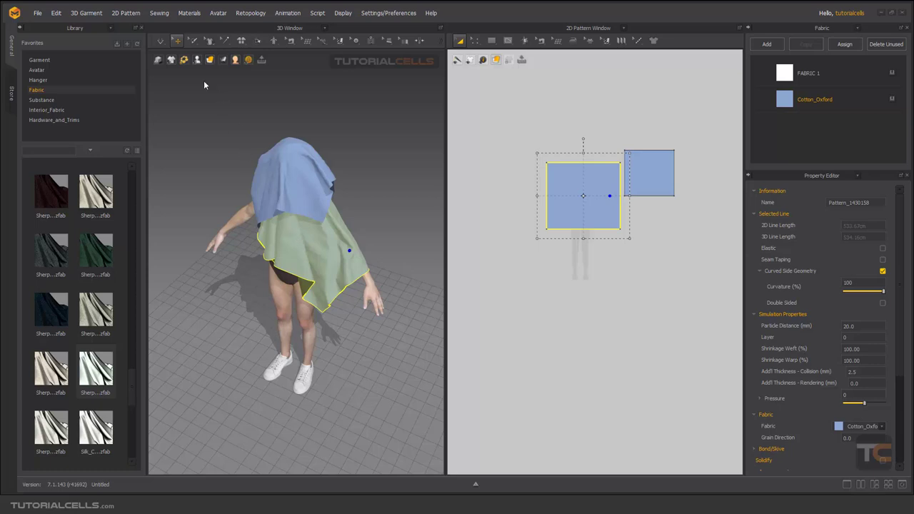
left_click(158, 60)
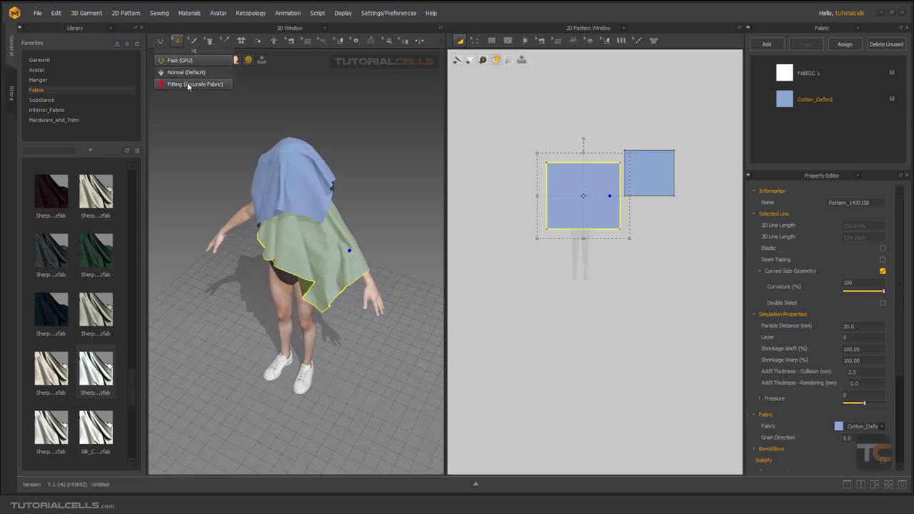
Simulate both patterns on the avatar in Fitting (Accurate Fabric) mode, restarting the simulation once, and stop it
left_click(188, 85)
left_click(162, 40)
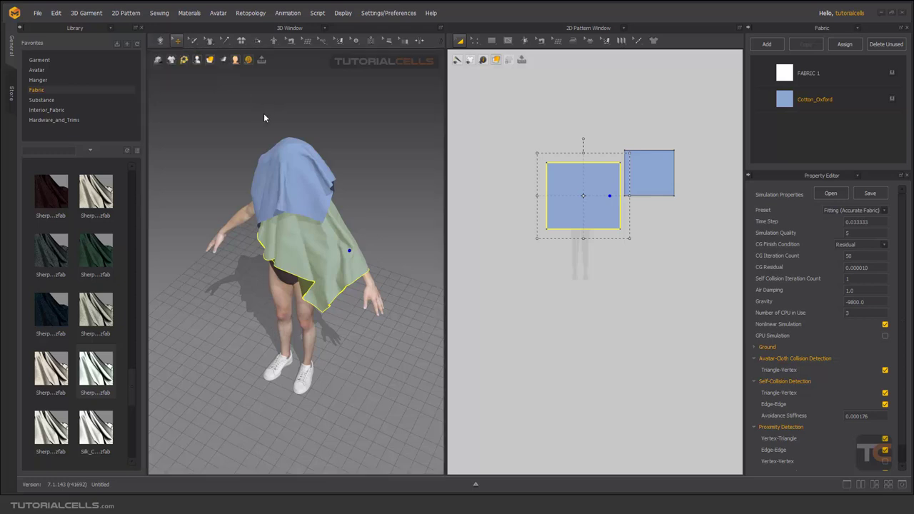
left_click(162, 41)
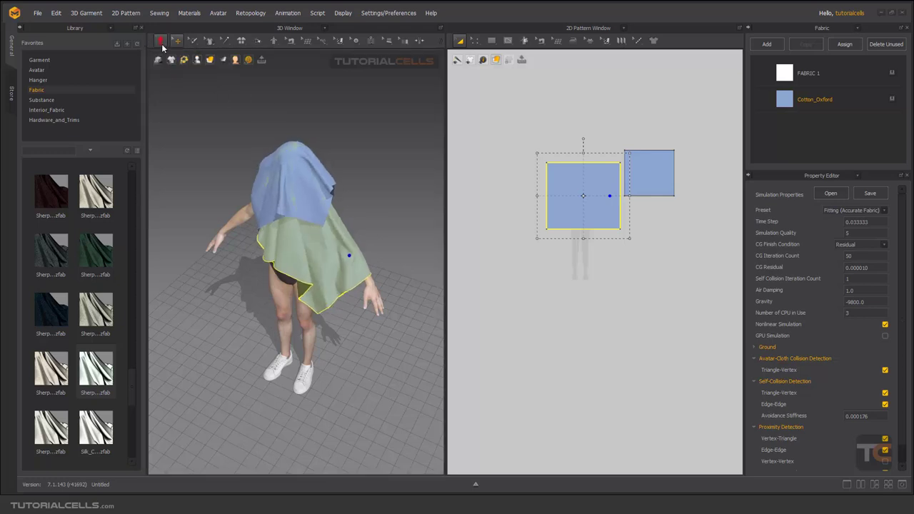
left_click(163, 44)
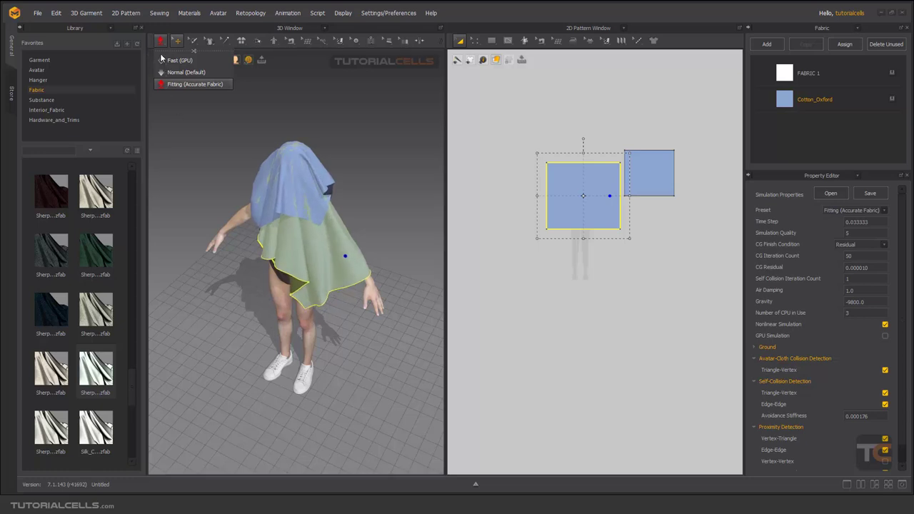
left_click(160, 40)
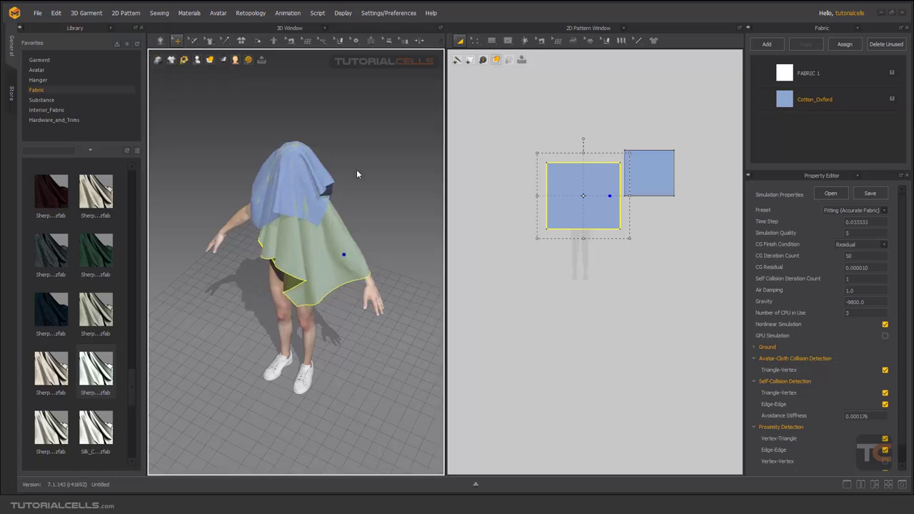
key("space")
right_click_drag(328, 197, 347, 202)
key("space")
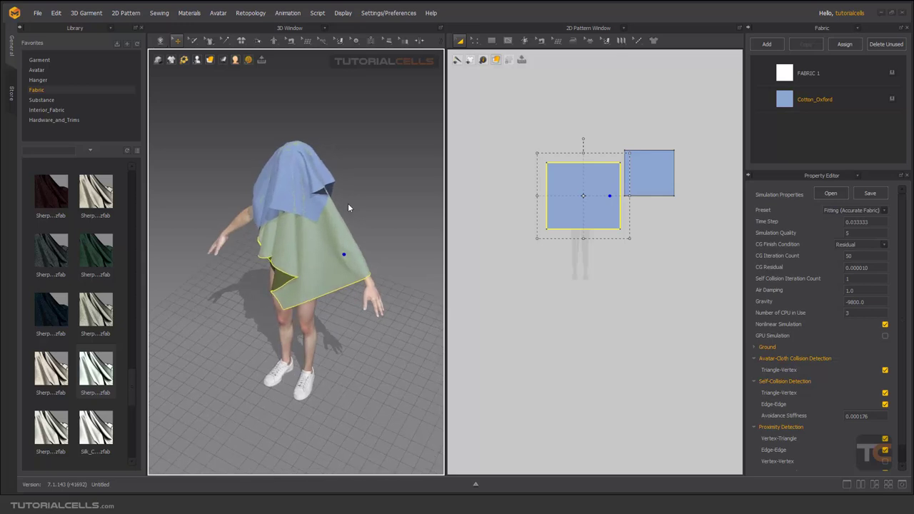
Switch the simulation mode to Normal (Default), simulate both draped patterns, and stop the simulation
left_click(163, 61)
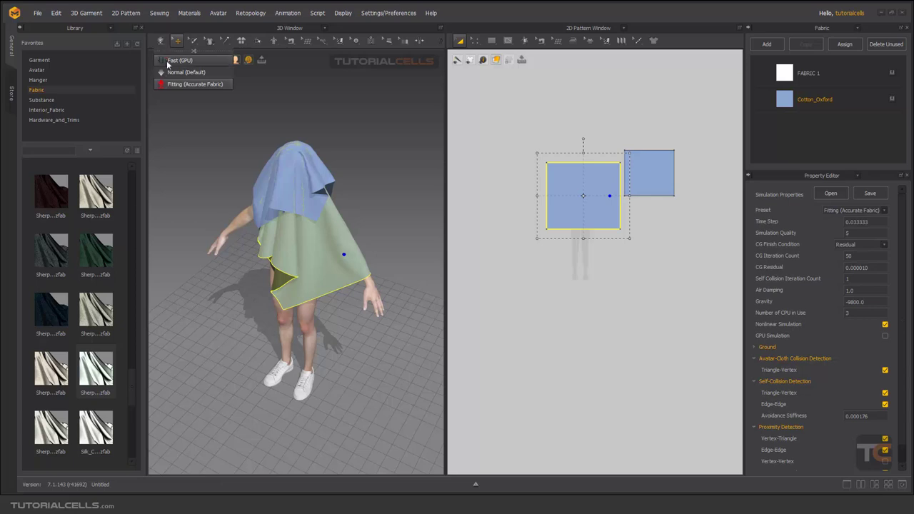
left_click(180, 73)
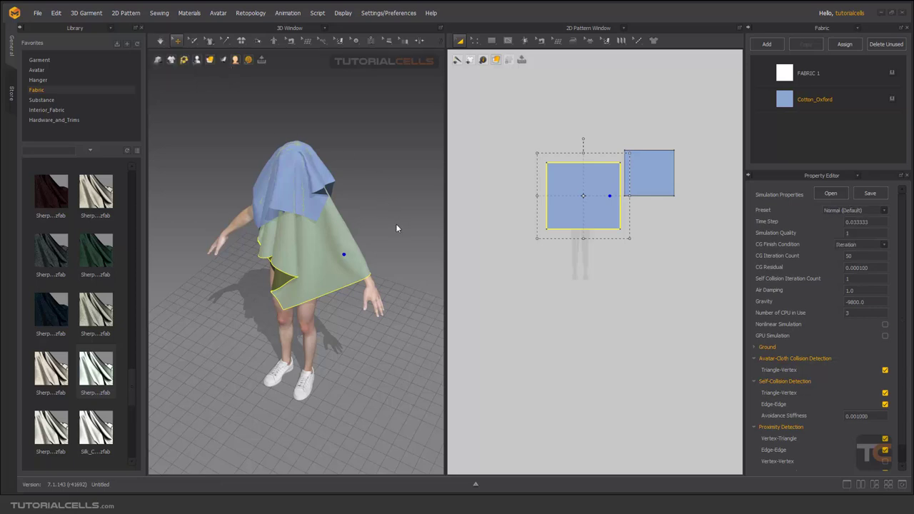
left_click(163, 61)
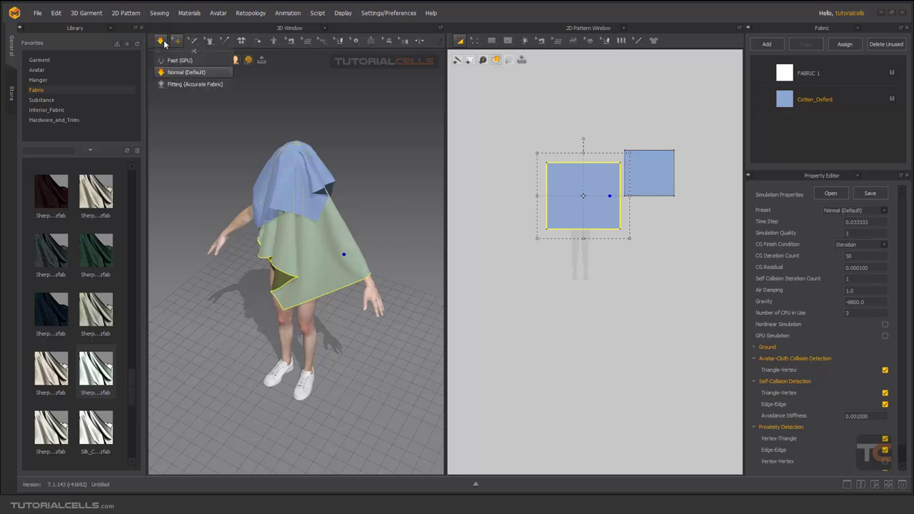
left_click(537, 247)
key("space")
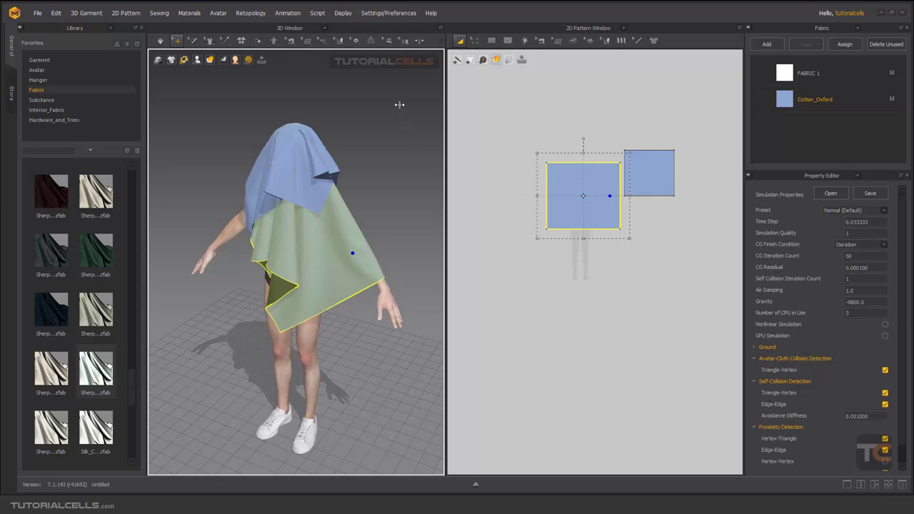
Deselect the pattern and open the Simulation Properties of the 3D window
left_click(382, 13)
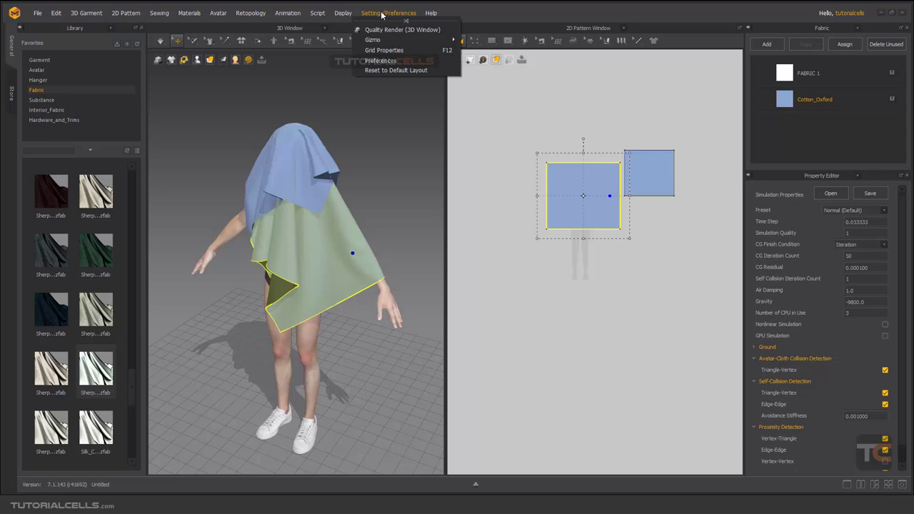
left_click(377, 107)
left_click(377, 107)
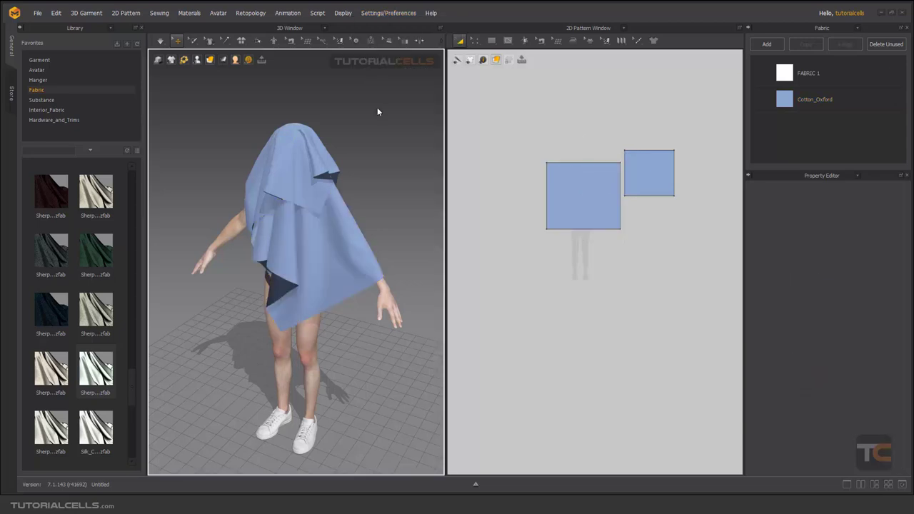
right_click(377, 109)
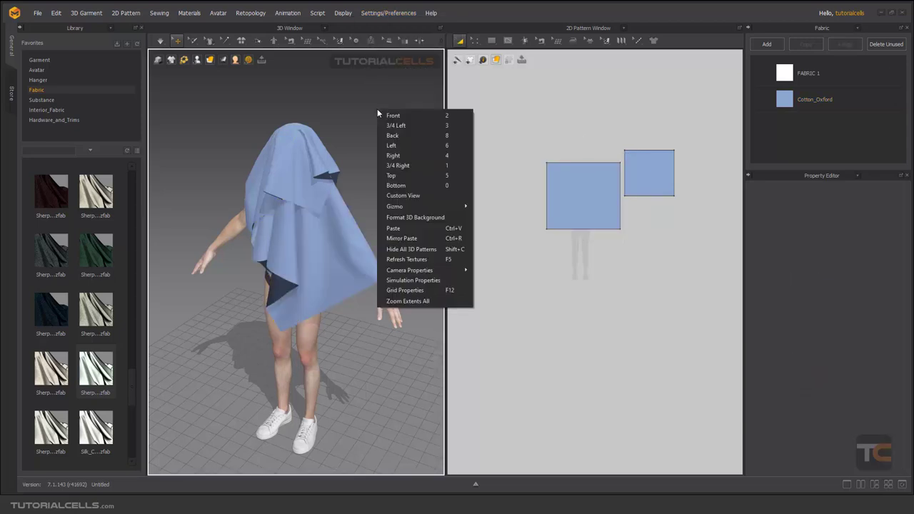
right_click(525, 263)
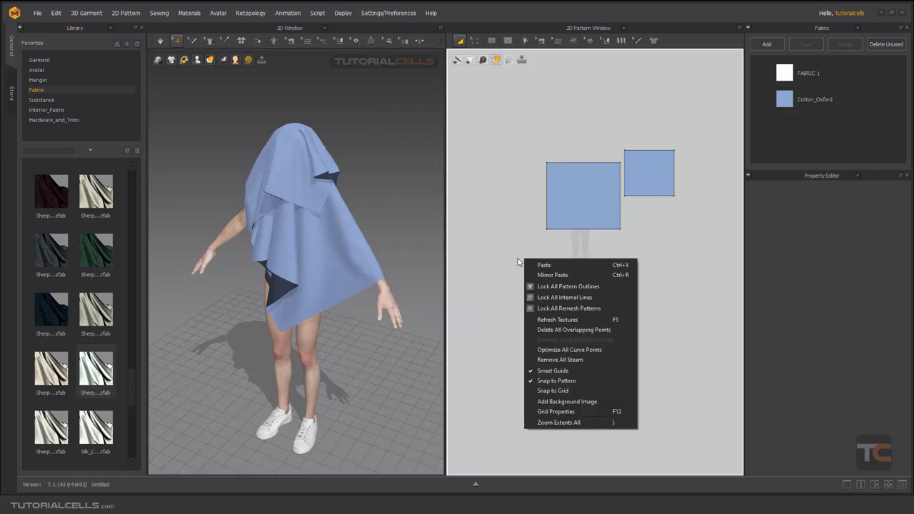
right_click(385, 160)
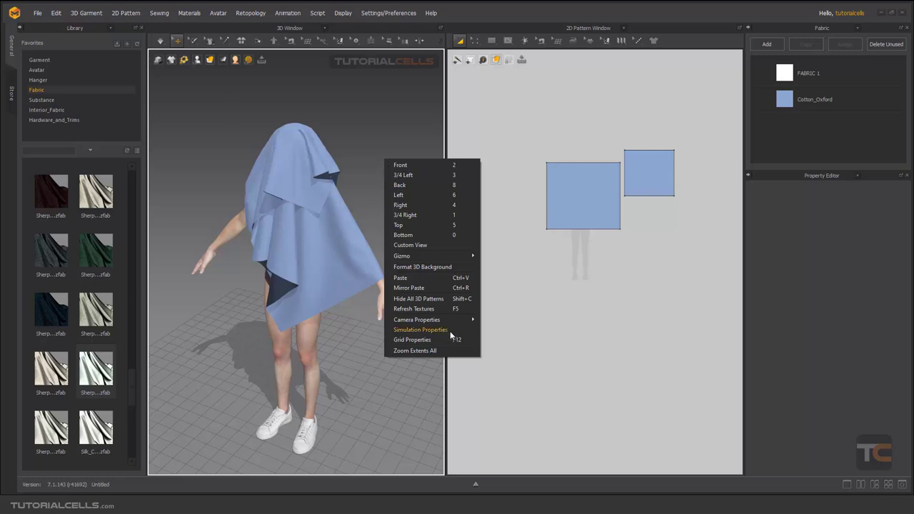
right_click(368, 78)
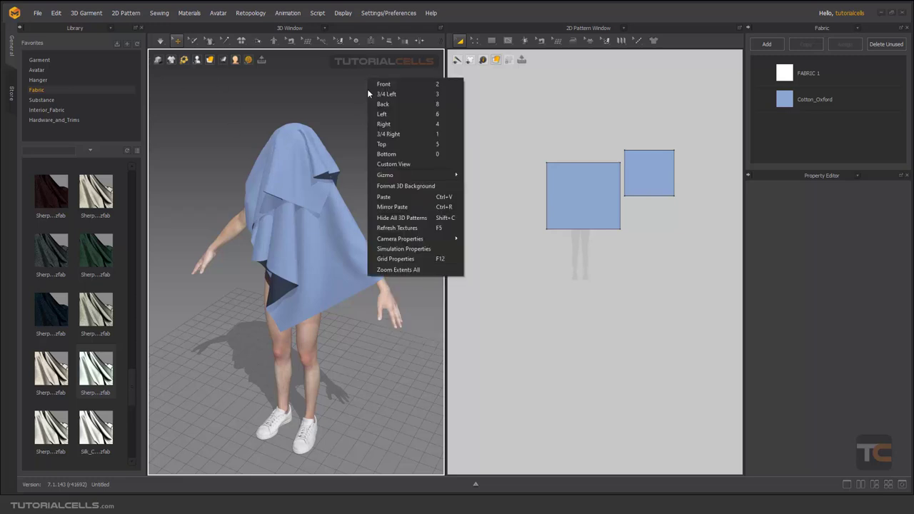
left_click(398, 249)
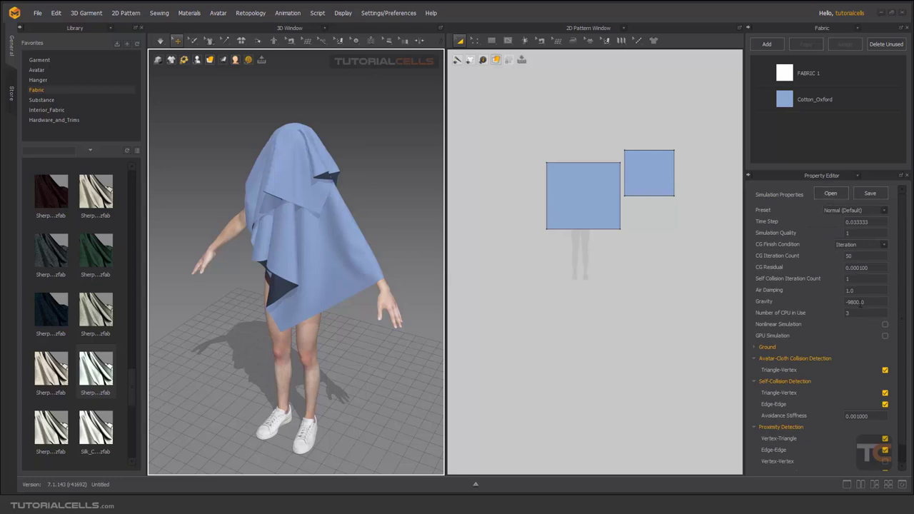
Enlarge the Property Editor upward so that the complete list of simulation properties fits
scroll(900, 309, "down", 1)
scroll(902, 309, "up", 1)
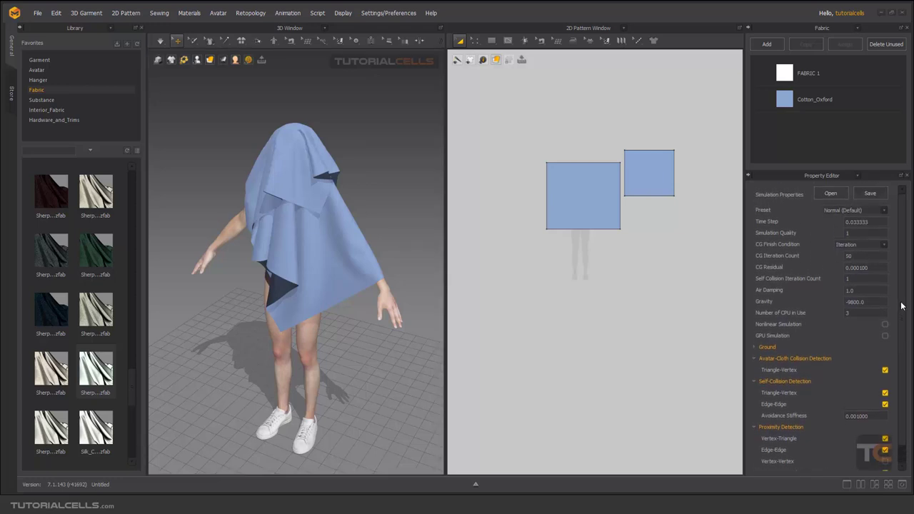
scroll(902, 311, "down", 1)
scroll(902, 335, "up", 1)
left_click_drag(823, 167, 822, 140)
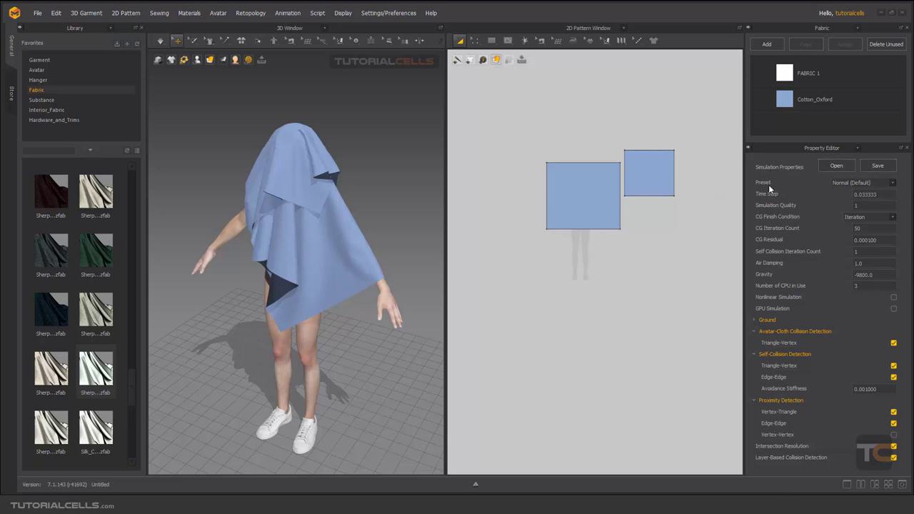
Apply the Animation (Stable), Fast (GPU) and Fitting (Accurate Fabric) simulation presets in turn to compare their properties
left_click(893, 183)
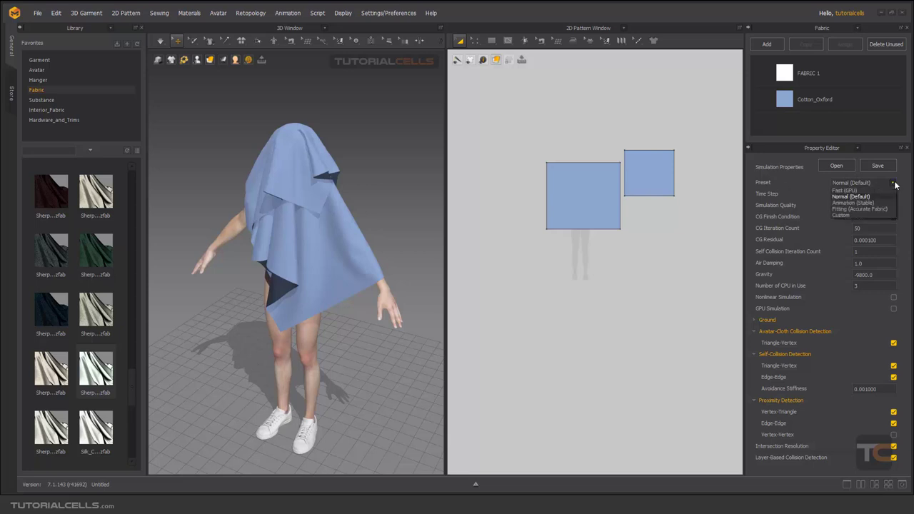
left_click(840, 204)
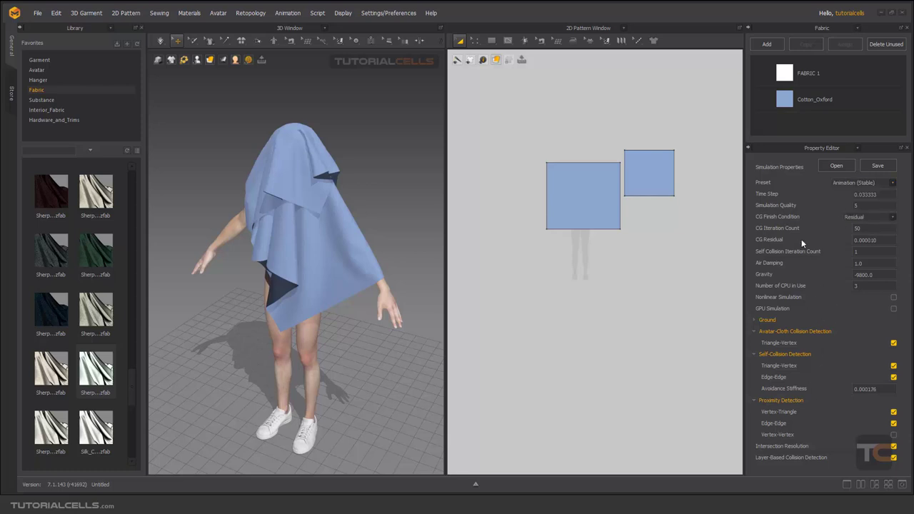
left_click(871, 185)
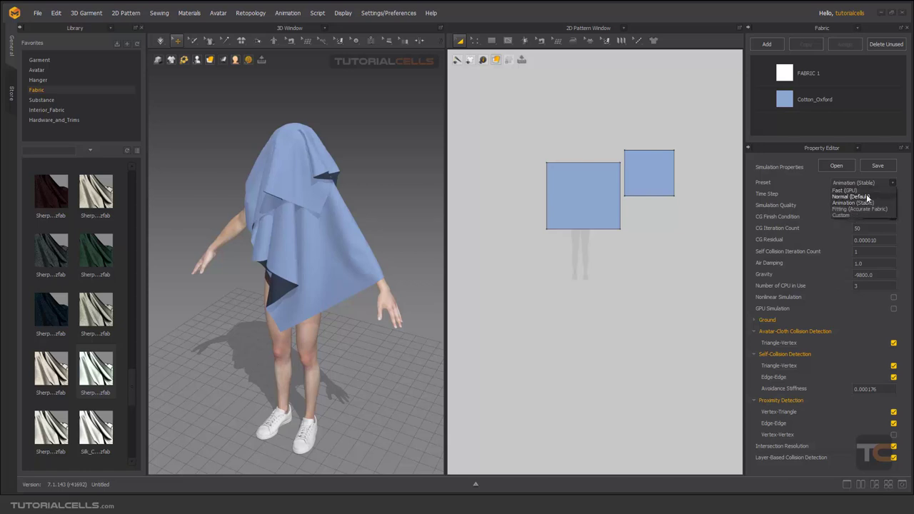
left_click(849, 190)
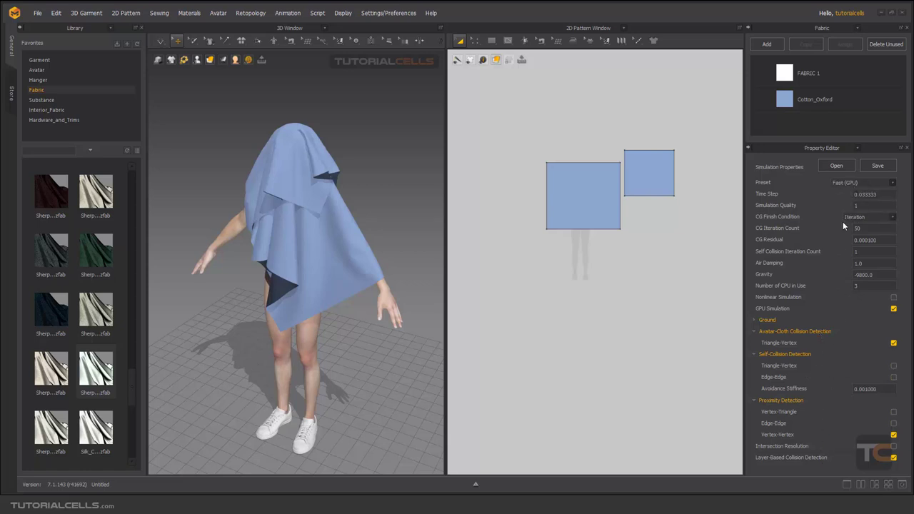
left_click(868, 184)
left_click(857, 208)
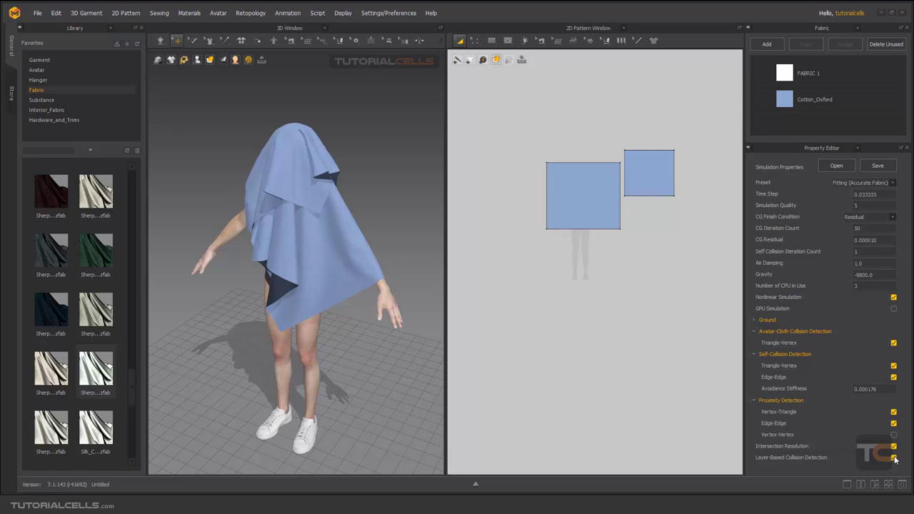
Try the Custom and Fitting (Accurate Fabric) presets in the simulation properties and return to Normal (Default)
left_click(892, 183)
left_click(849, 214)
left_click_drag(882, 194, 853, 194)
left_click(893, 183)
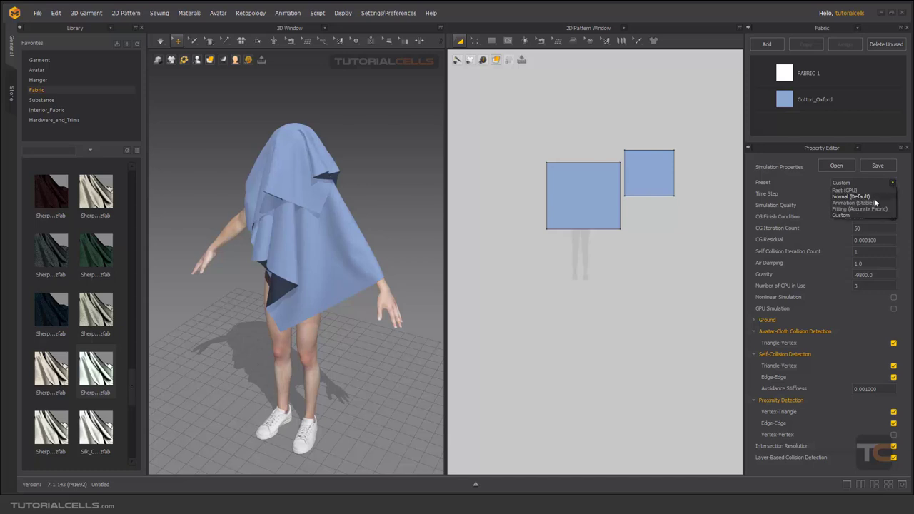
left_click(863, 210)
left_click(891, 184)
left_click(862, 197)
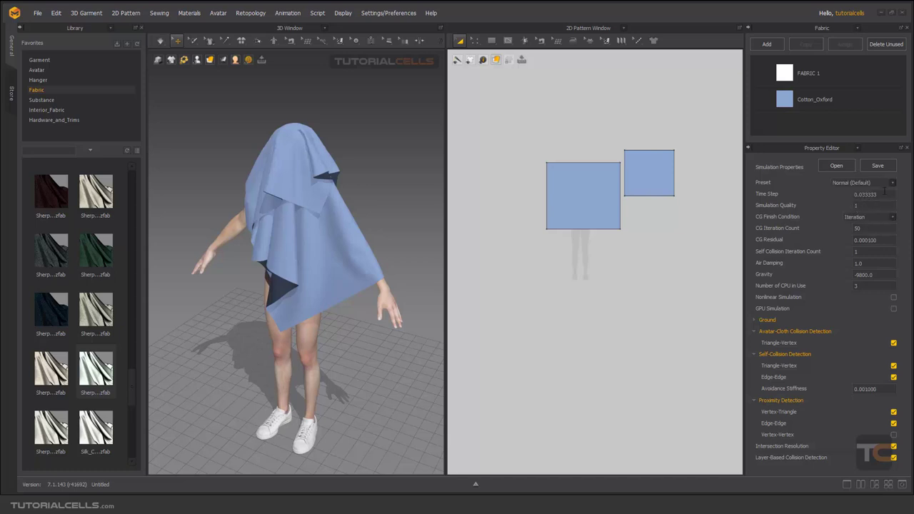
Compare the Time Step and Simulation Quality of the Fitting (Accurate Fabric) and Fast (GPU) presets
left_click(892, 183)
left_click(863, 208)
left_click_drag(884, 195, 829, 198)
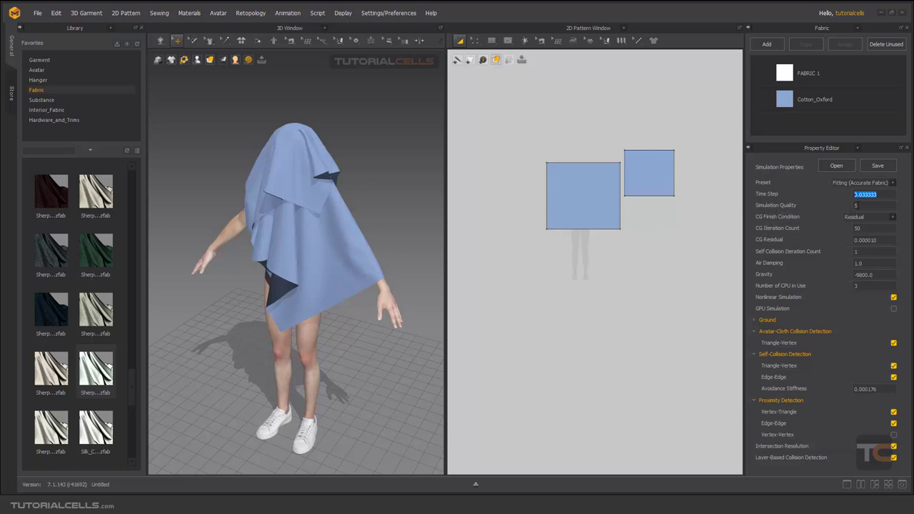
left_click_drag(861, 206, 847, 207)
left_click(889, 183)
left_click(865, 189)
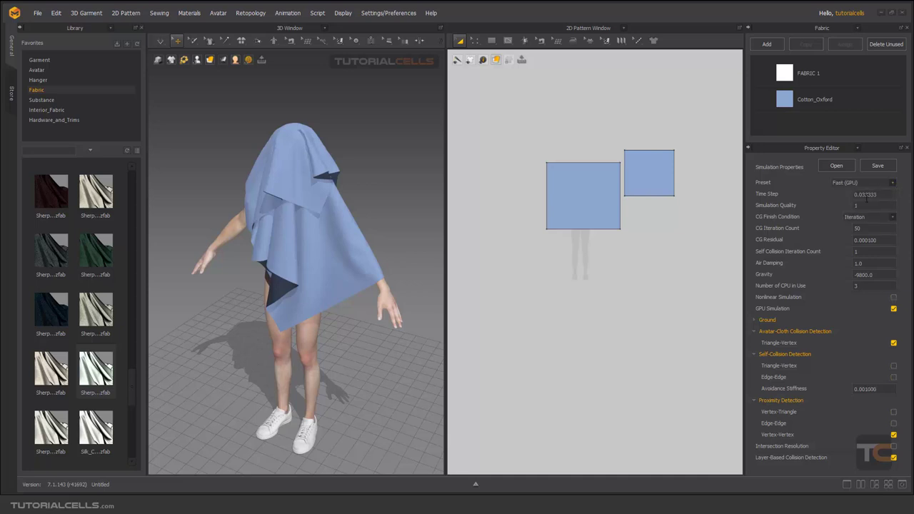
Apply the Fitting (Accurate Fabric) preset and set its Simulation Quality to 6
left_click(894, 183)
left_click(861, 208)
double_click(873, 205)
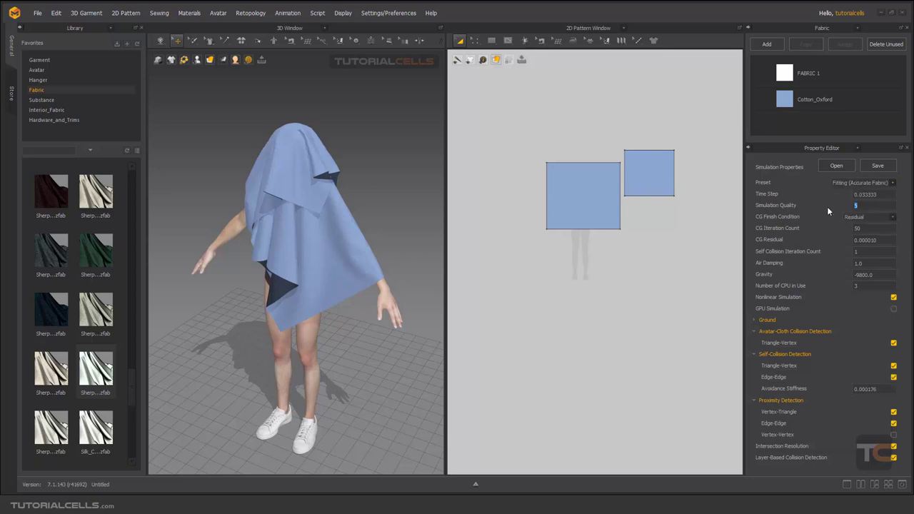
type("6")
key("Return")
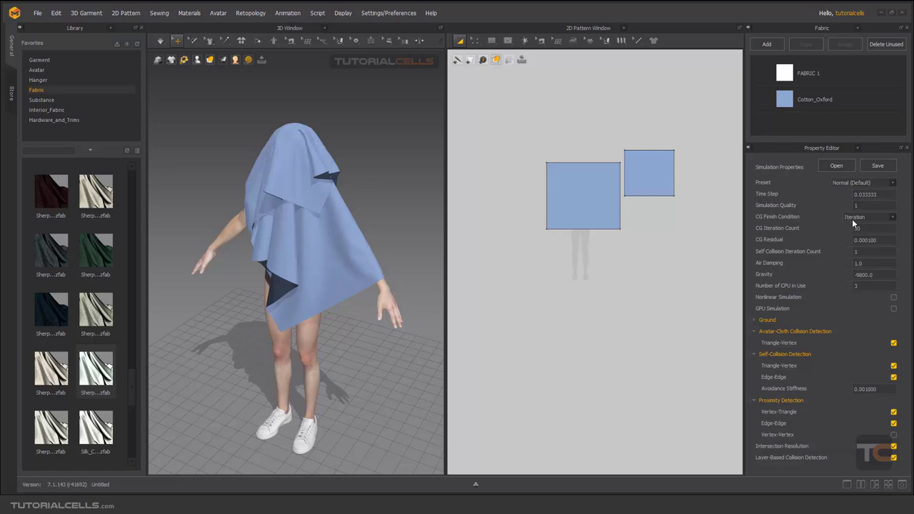
Compare the Iteration and Residual options of CG Finish Condition, choosing Residual and opening the CG Residual value for editing
left_click(892, 218)
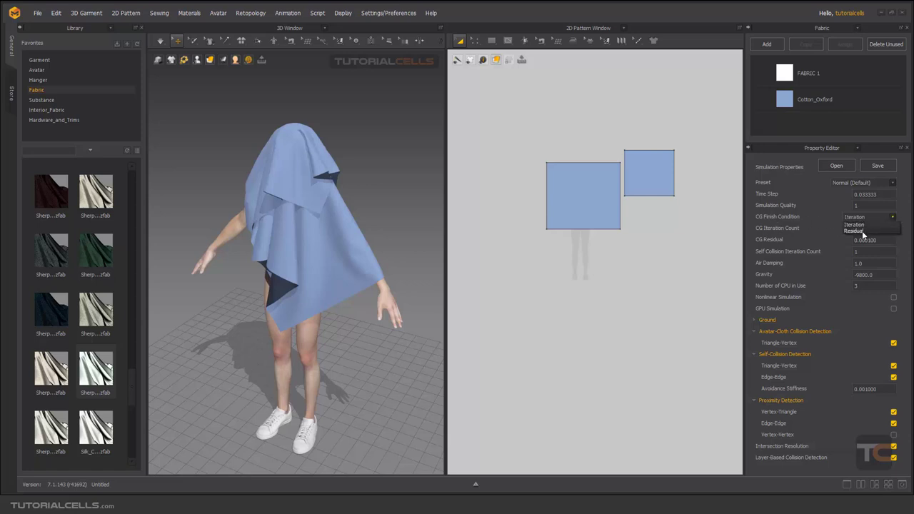
left_click(860, 225)
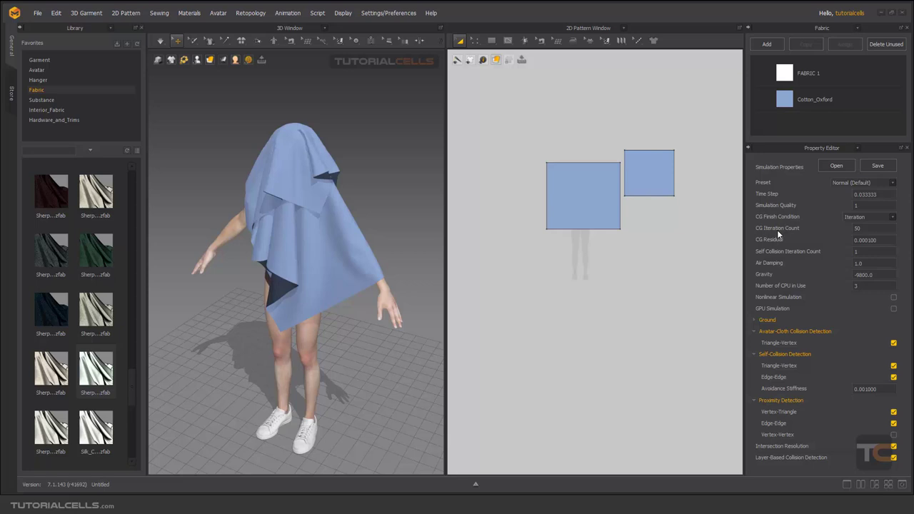
left_click_drag(865, 230, 850, 233)
left_click(894, 217)
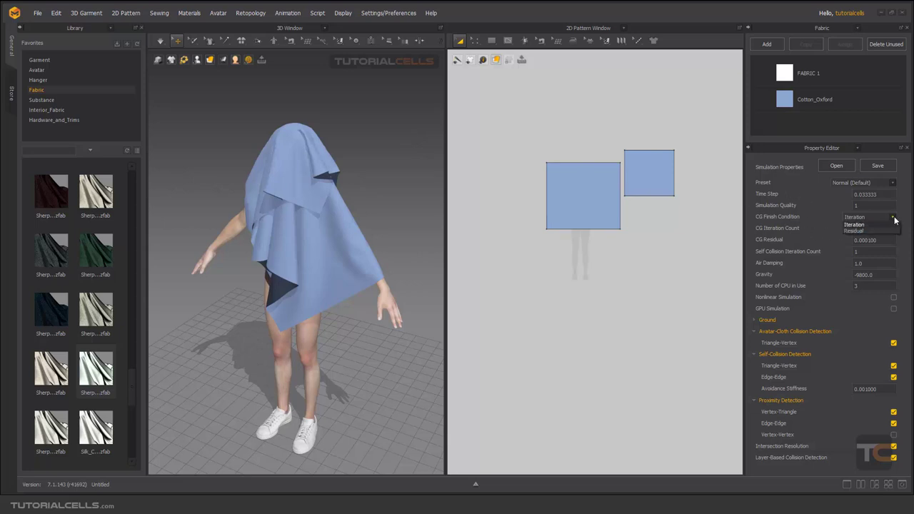
left_click(855, 231)
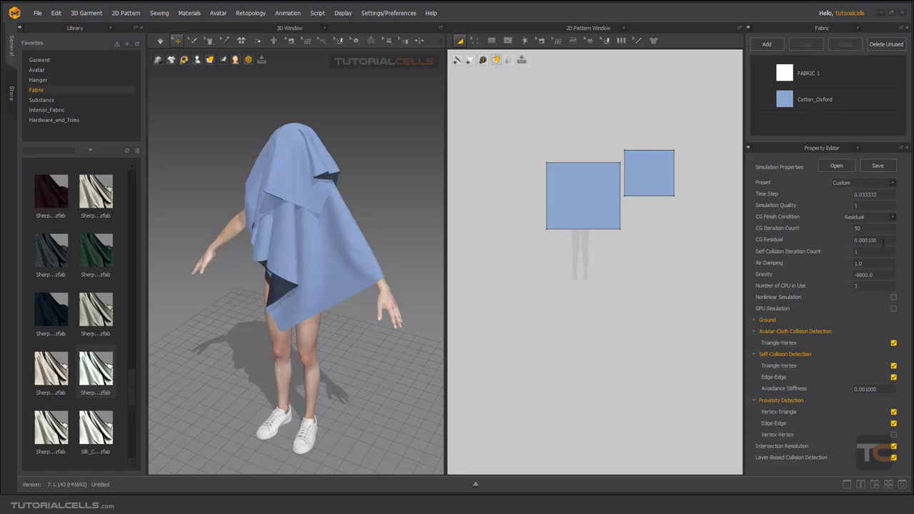
left_click_drag(884, 243, 842, 243)
key("Return")
Compare the CG settings of the Normal (Default) and Fitting (Accurate Fabric) presets, finishing on Normal (Default) with the CG Iteration Count
left_click(893, 183)
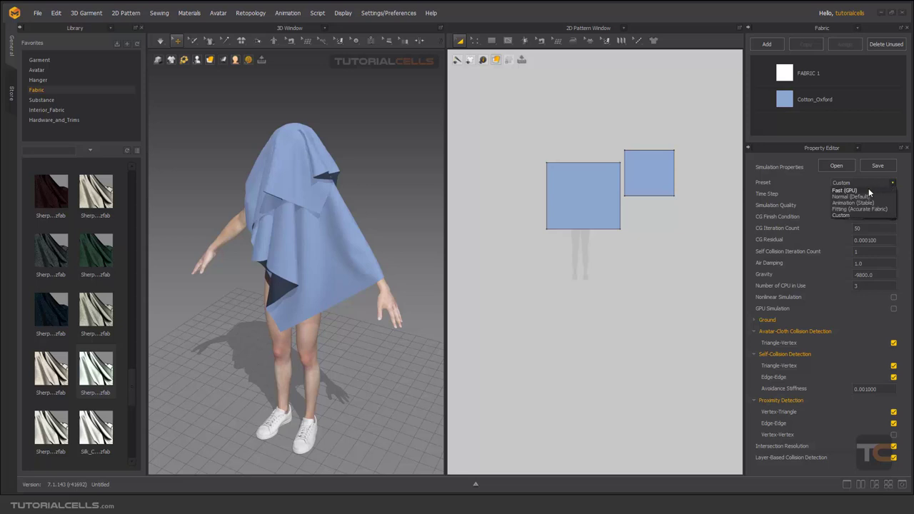
left_click(863, 196)
left_click(892, 183)
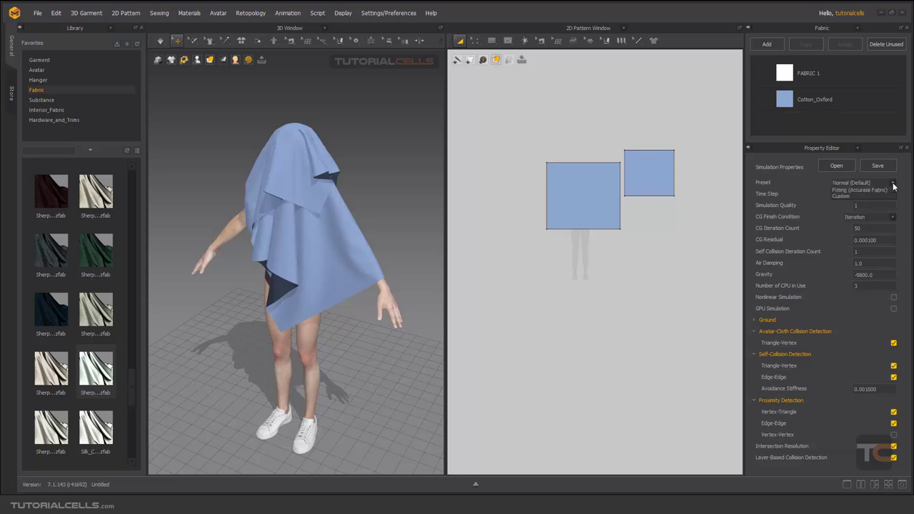
left_click(852, 208)
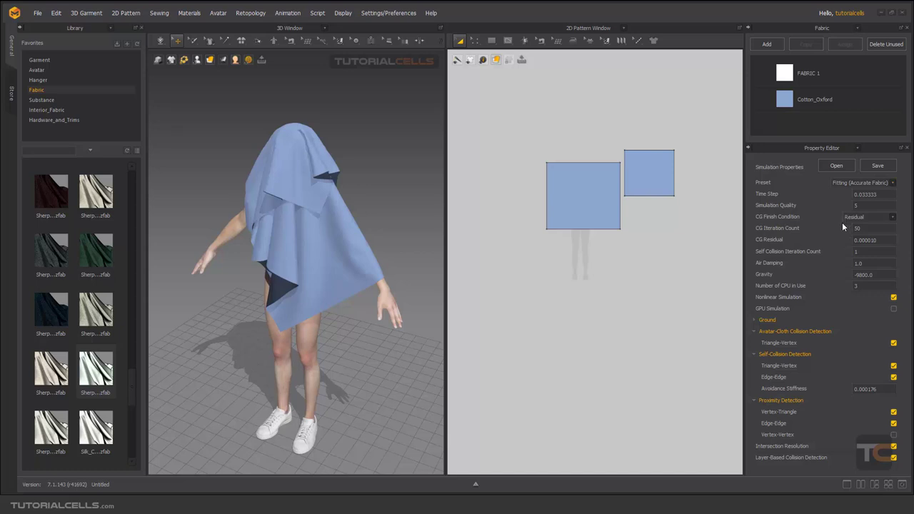
left_click(893, 184)
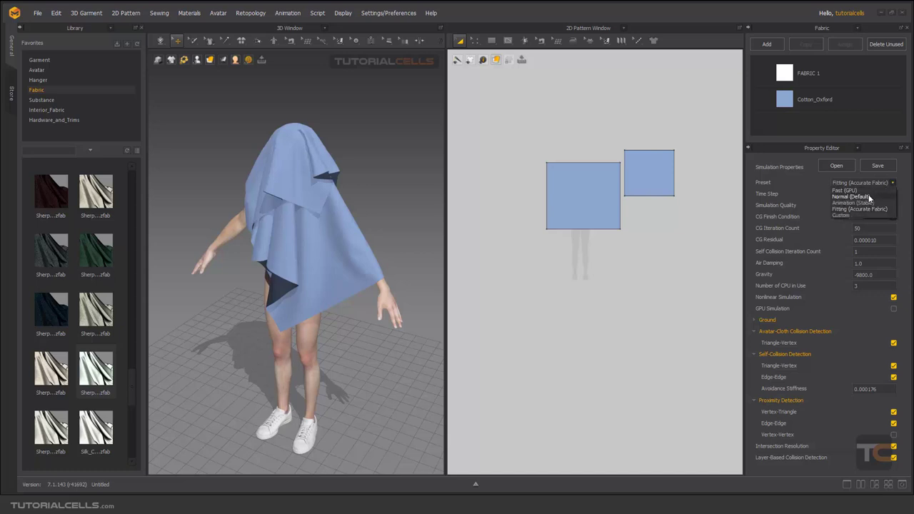
left_click(854, 211)
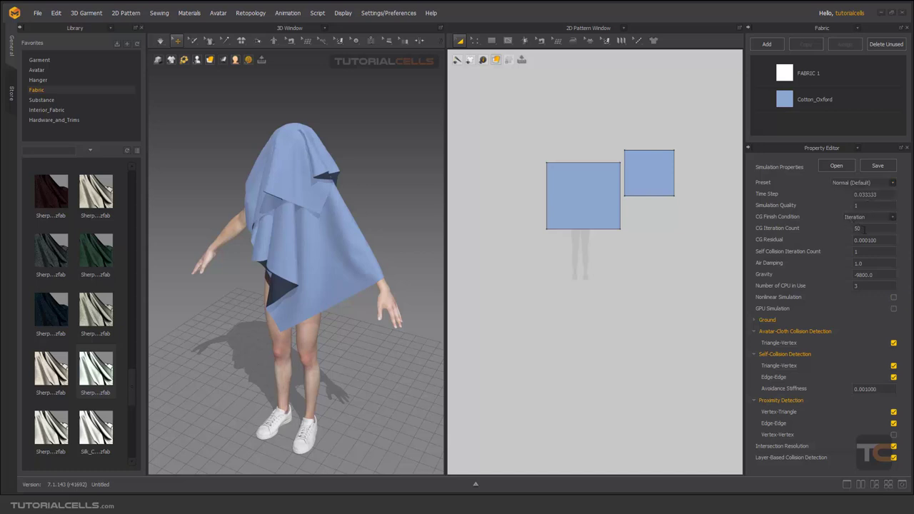
left_click_drag(865, 231, 845, 231)
Delete the smaller cloth pattern from the avatar's head, simulate the remaining large cloth and tug on it
scroll(364, 221, "up", 4)
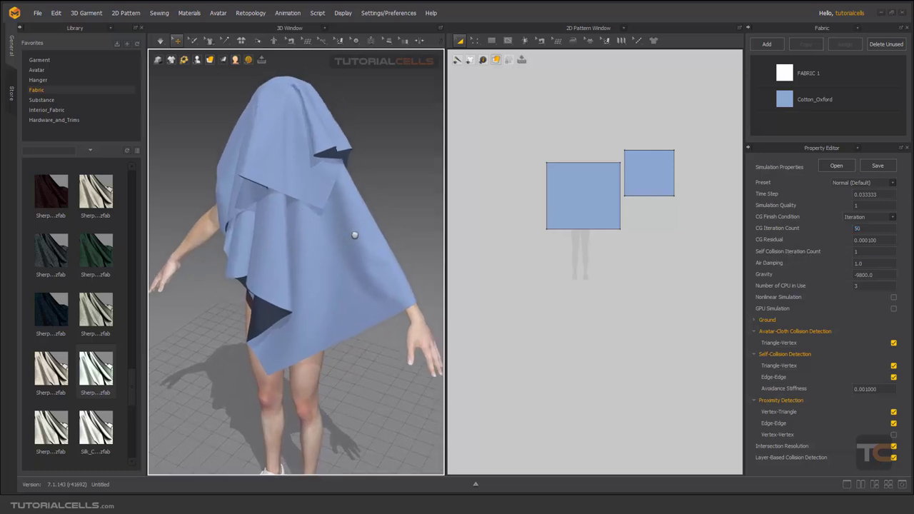
left_click(290, 170)
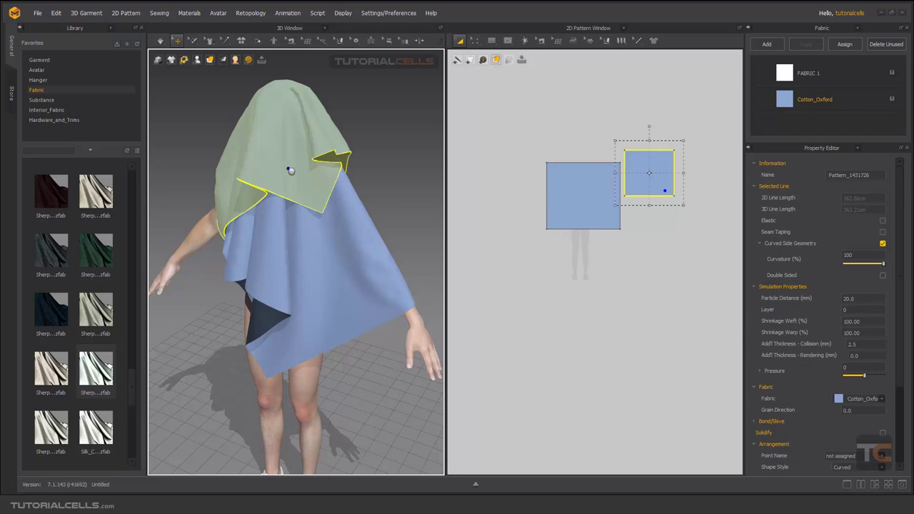
key("Delete")
key("space")
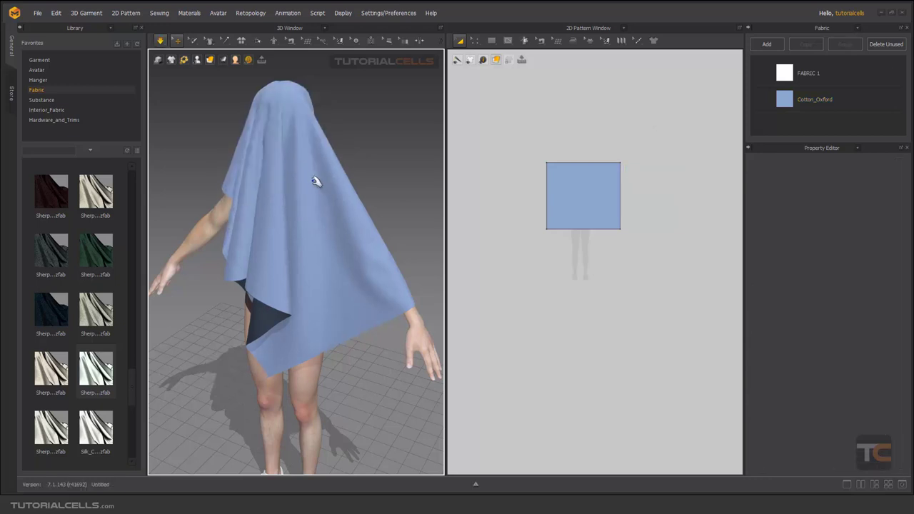
left_click(281, 180)
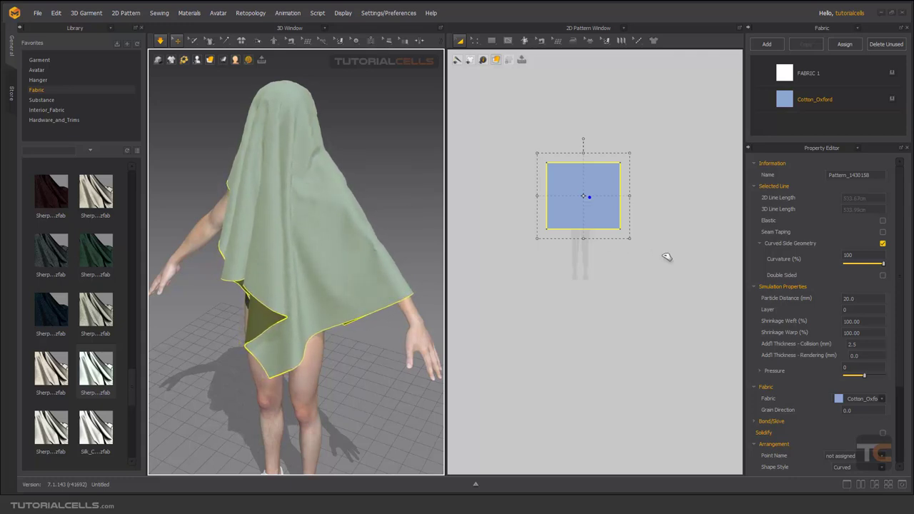
Open the Scene Browser in a separate floating window and enlarge it vertically
right_click(399, 139)
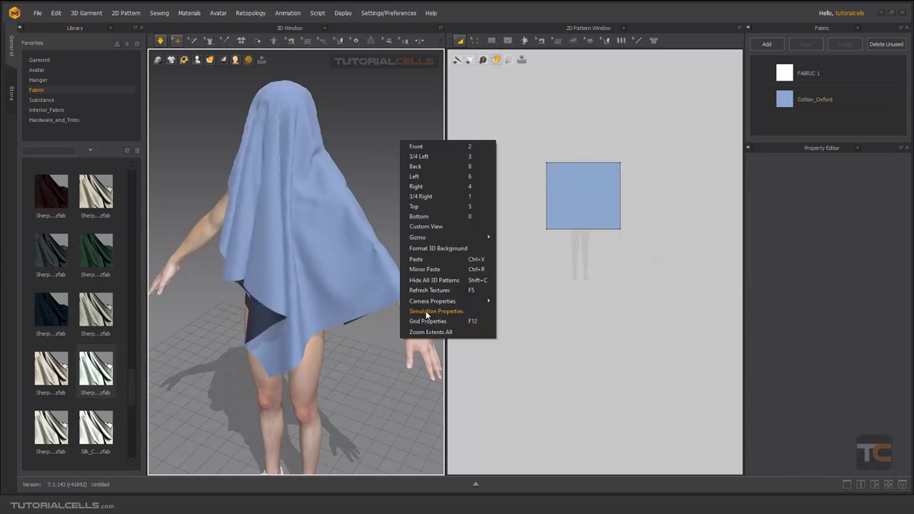
left_click(873, 108)
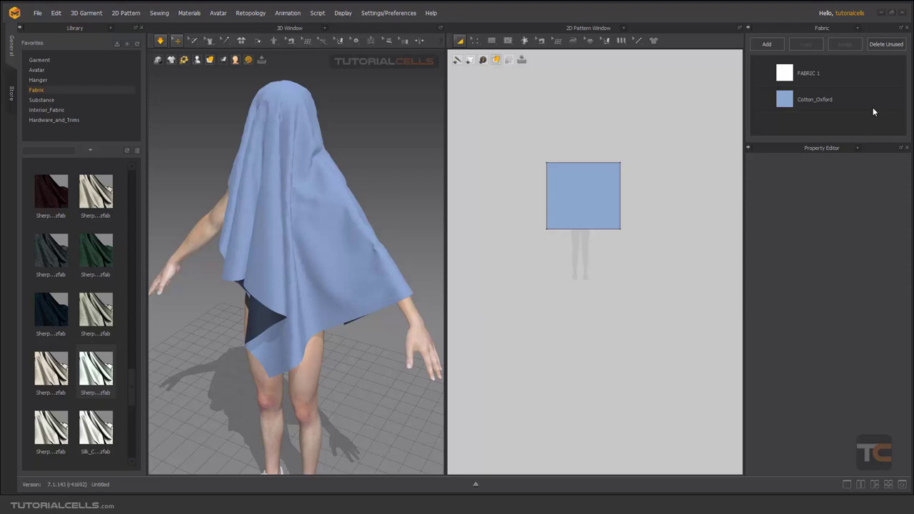
left_click(901, 30)
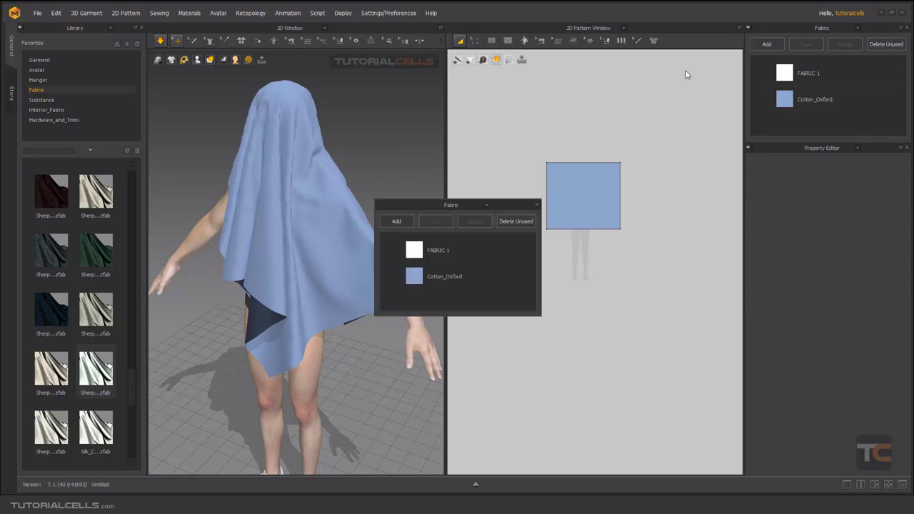
left_click(486, 206)
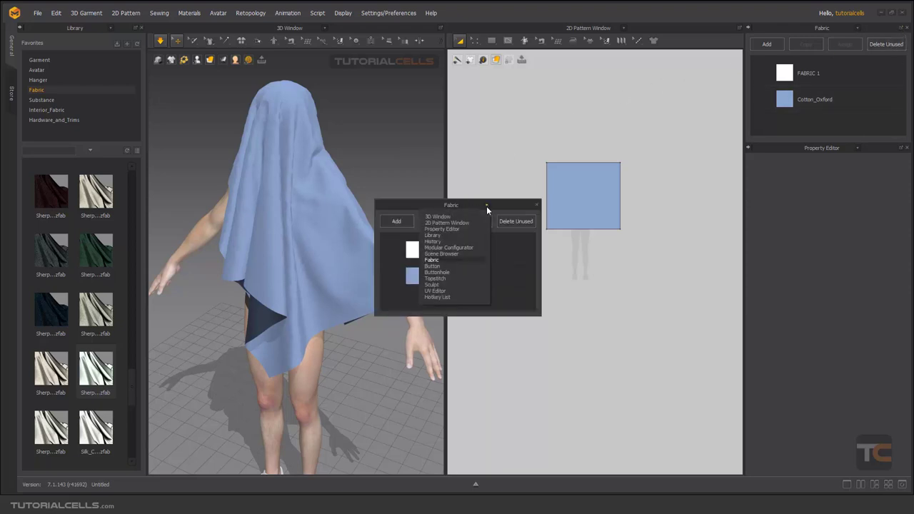
left_click(442, 254)
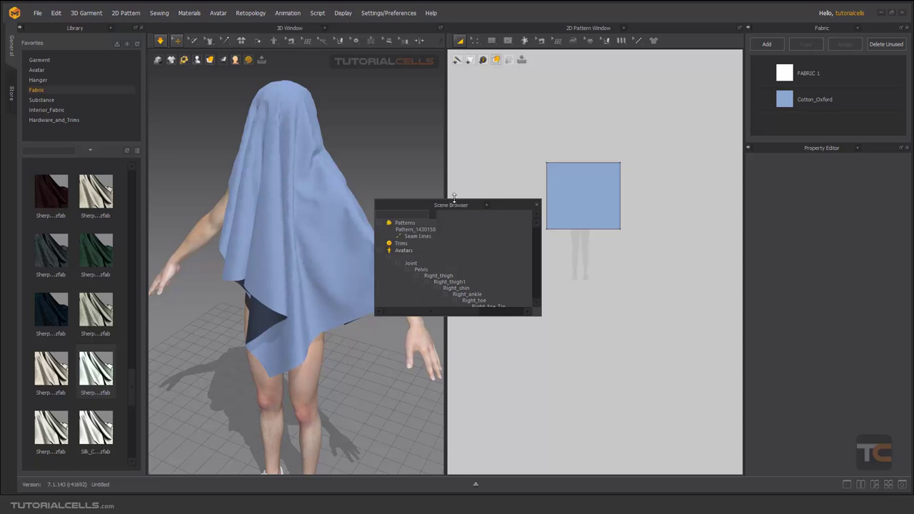
left_click_drag(454, 199, 461, 152)
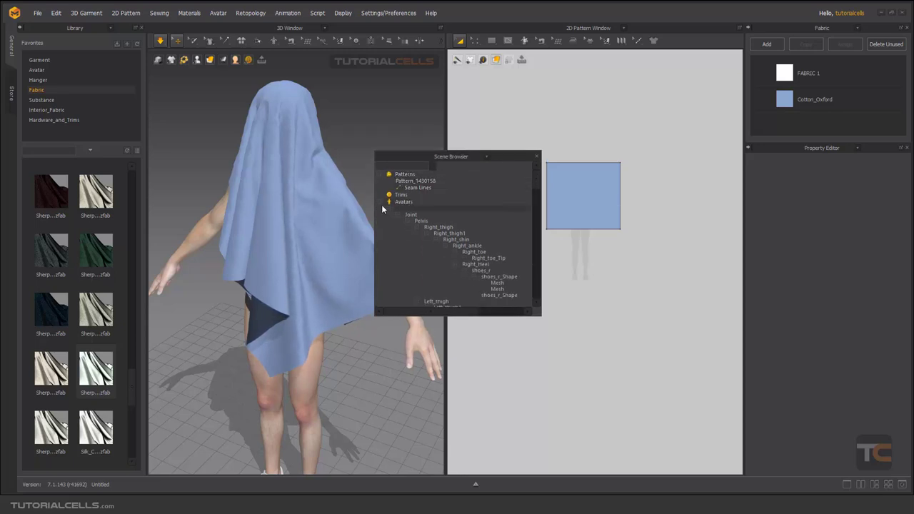
Collapse the Avatars branch, show the Simulation Properties entry under Environment, and close the Scene Browser
left_click(379, 202)
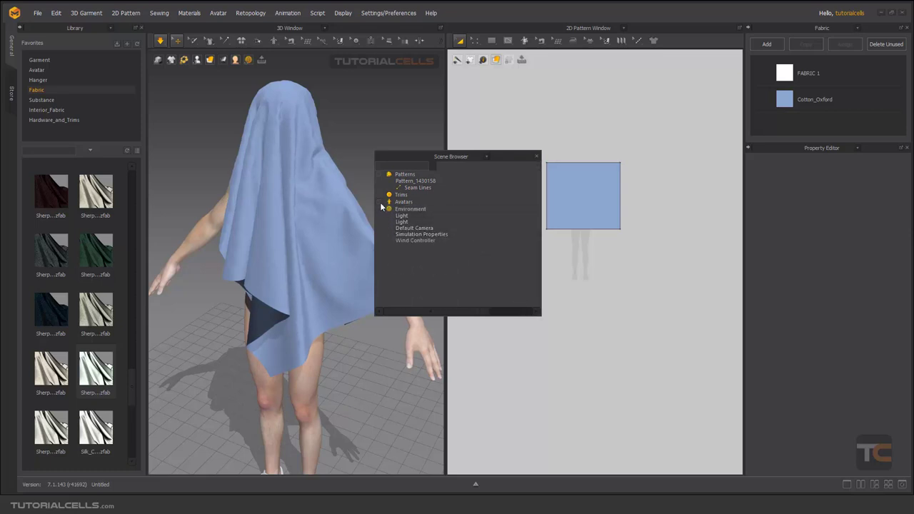
left_click(380, 202)
left_click(380, 202)
left_click(415, 235)
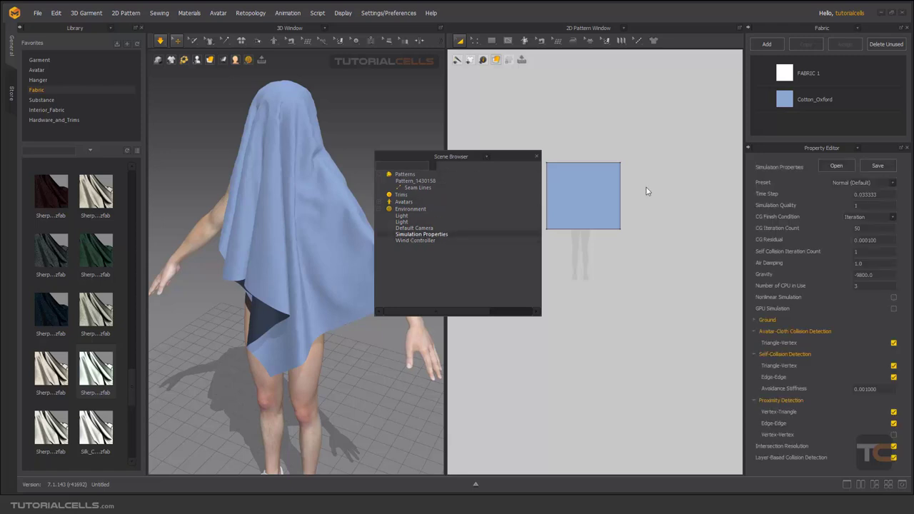
left_click(537, 157)
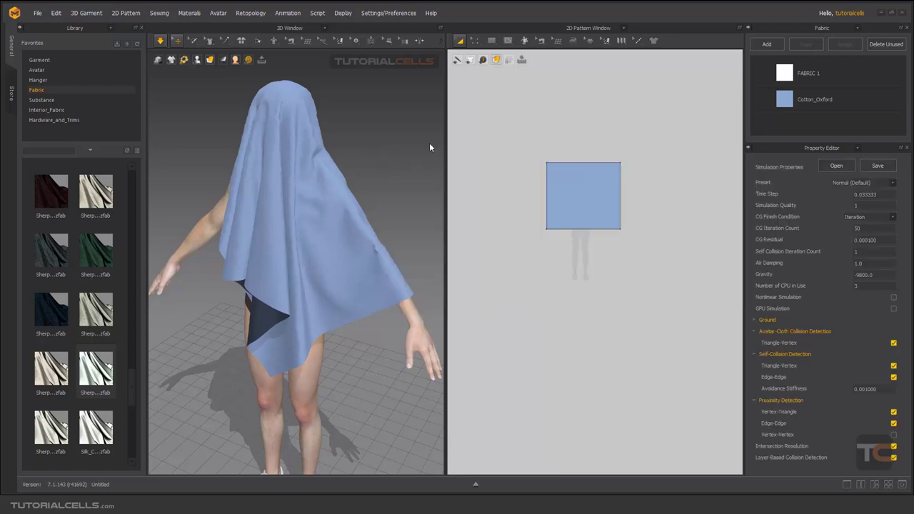
Show the Simulation Properties from the 3D view and examine the Air Damping and Gravity values
right_click(427, 143)
left_click(461, 315)
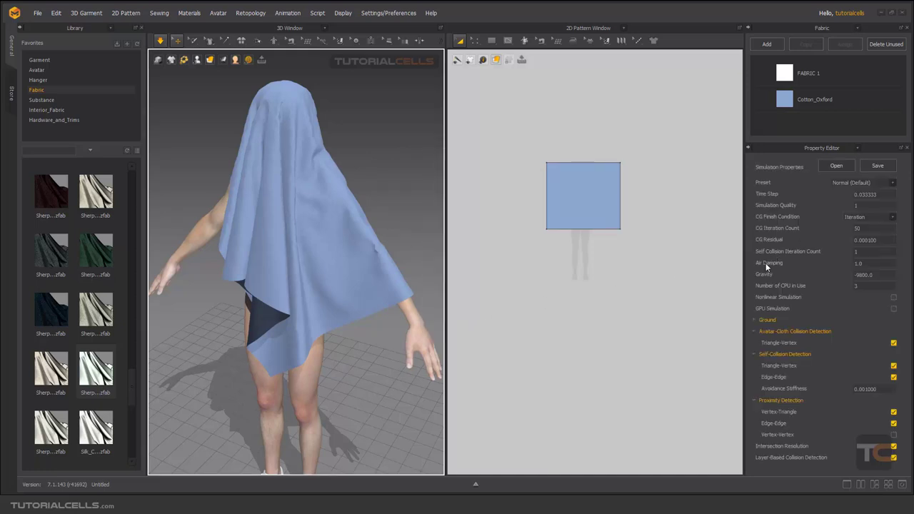
left_click(866, 263)
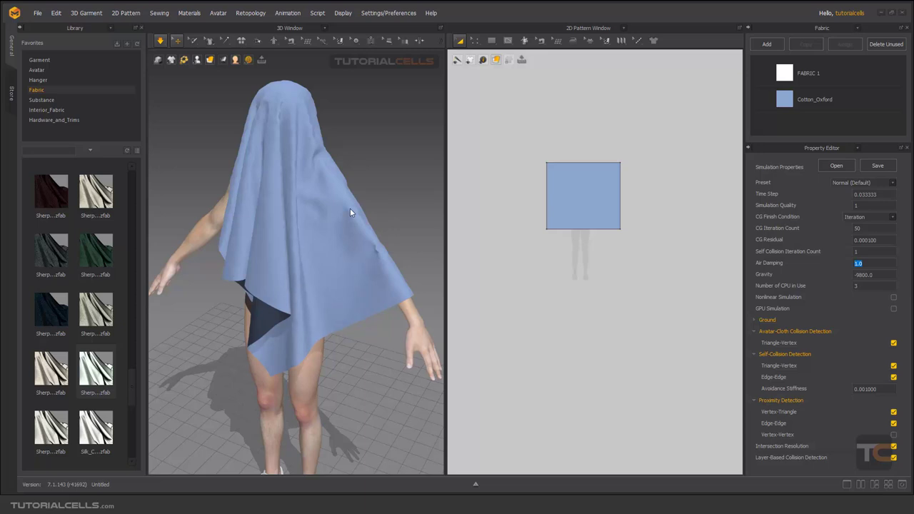
left_click(765, 277)
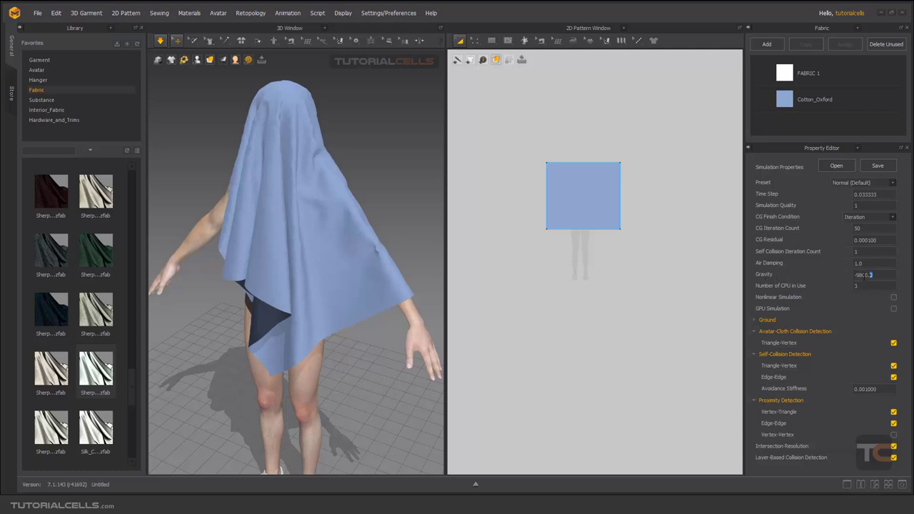
left_click_drag(870, 276, 850, 276)
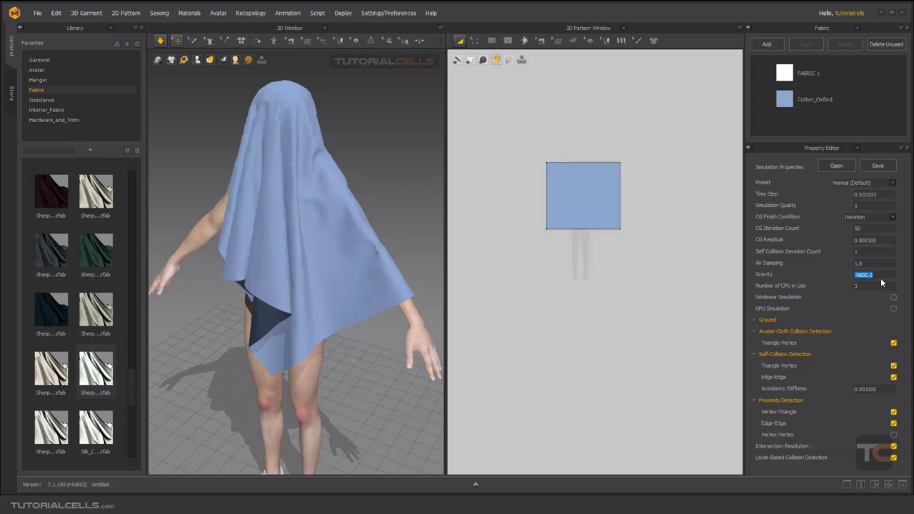
Stop the simulation and raise the draped cloth clear of the avatar's torso
scroll(325, 197, "down", 3)
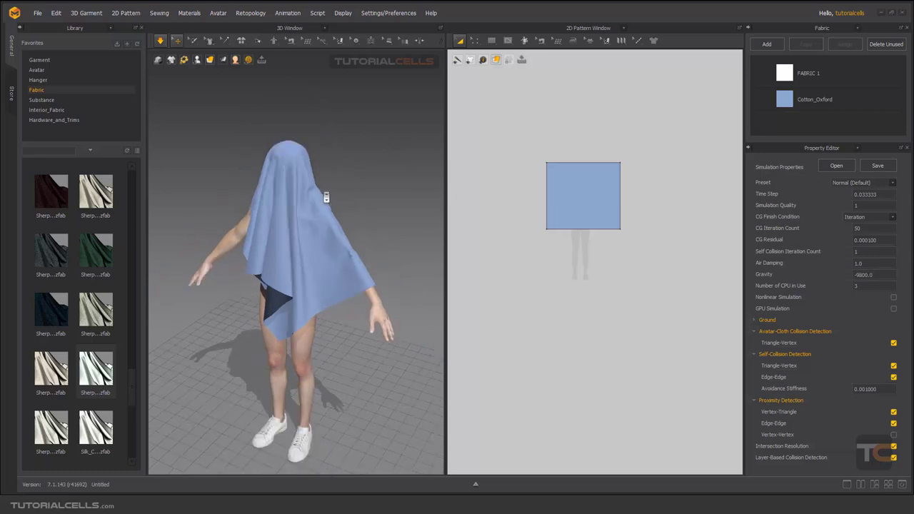
scroll(326, 197, "down", 2)
left_click(297, 191)
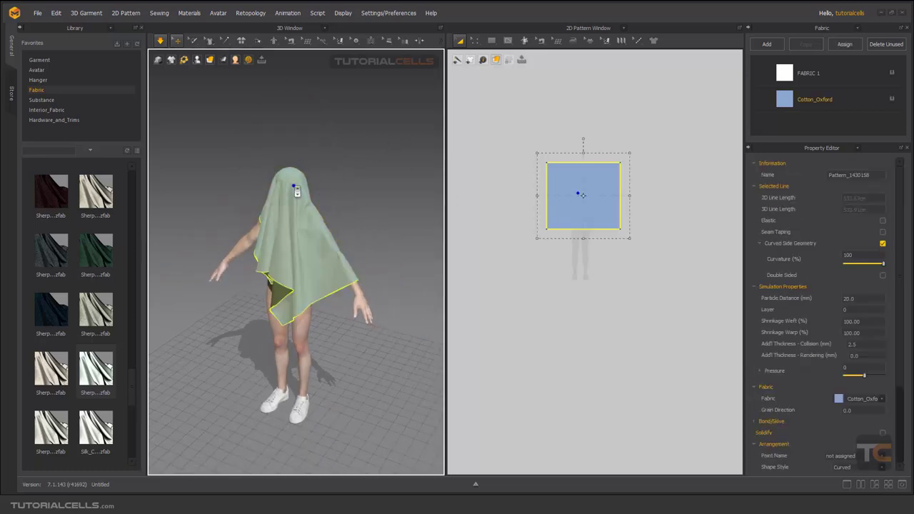
mouse_move(297, 192)
left_mouse_down()
mouse_move(297, 180)
mouse_move(289, 192)
left_mouse_up()
left_click_drag(291, 153, 284, 50)
middle_click_drag(320, 143, 340, 171)
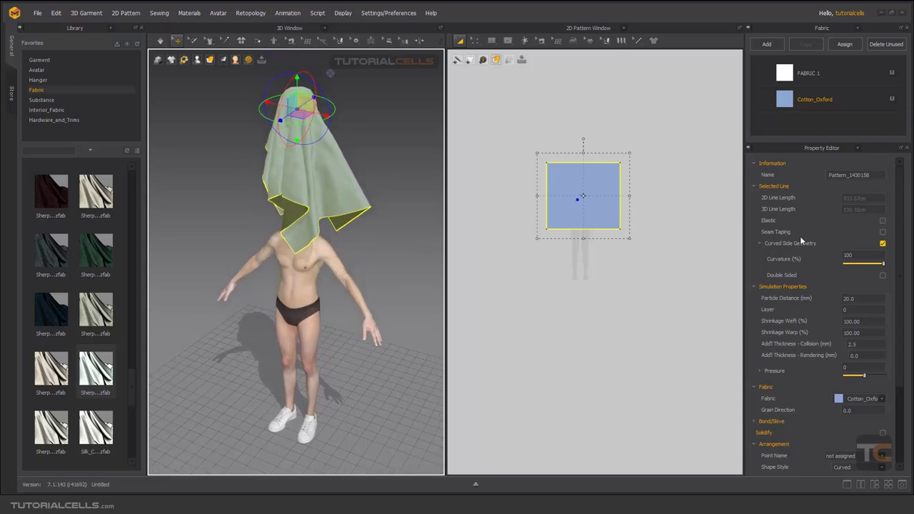
Set the simulation's Gravity to 0 and start simulating the raised cloth
right_click(413, 173)
left_click(437, 343)
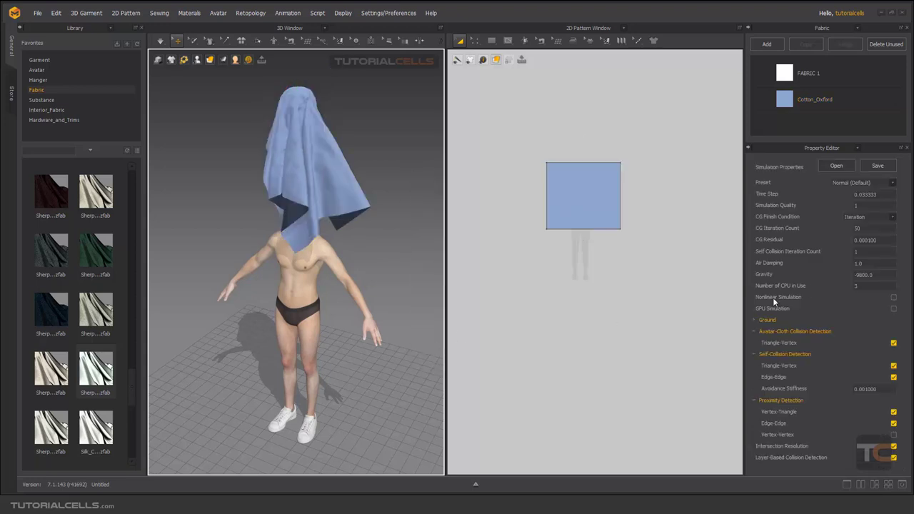
left_click(835, 276)
key("BackSpace")
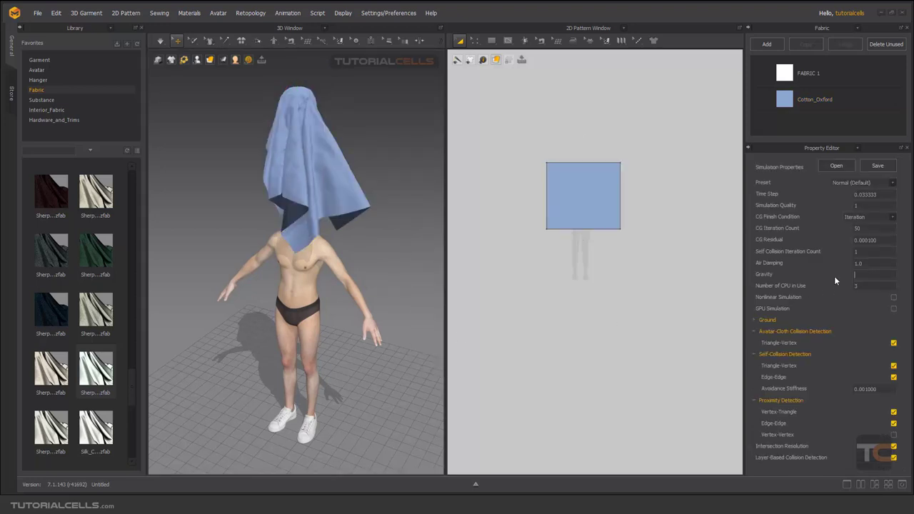
type("0")
key("Return")
key("space")
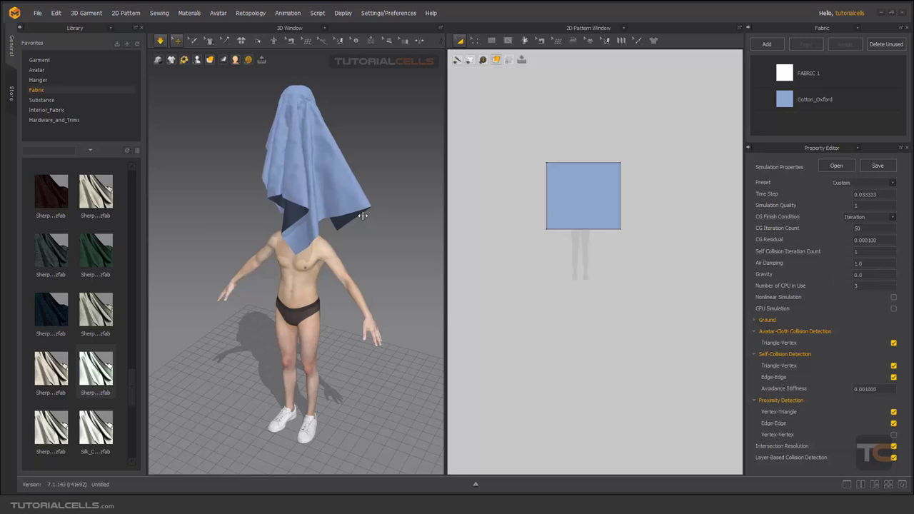
Pull the weightless cloth around the avatar's head during simulation, then stop the simulation
left_click(308, 133)
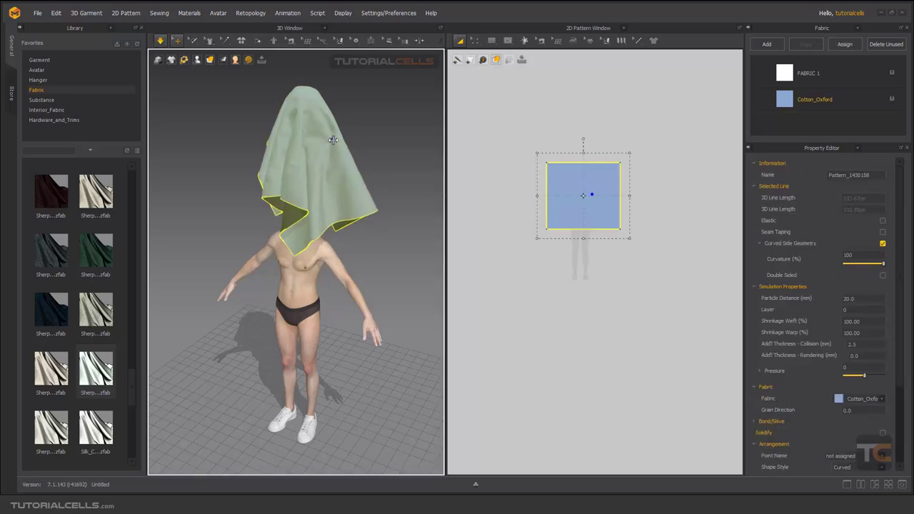
mouse_move(295, 144)
right_mouse_down()
mouse_move(280, 147)
mouse_move(311, 145)
right_mouse_up()
left_click_drag(311, 146, 347, 135)
right_click_drag(287, 248, 363, 249)
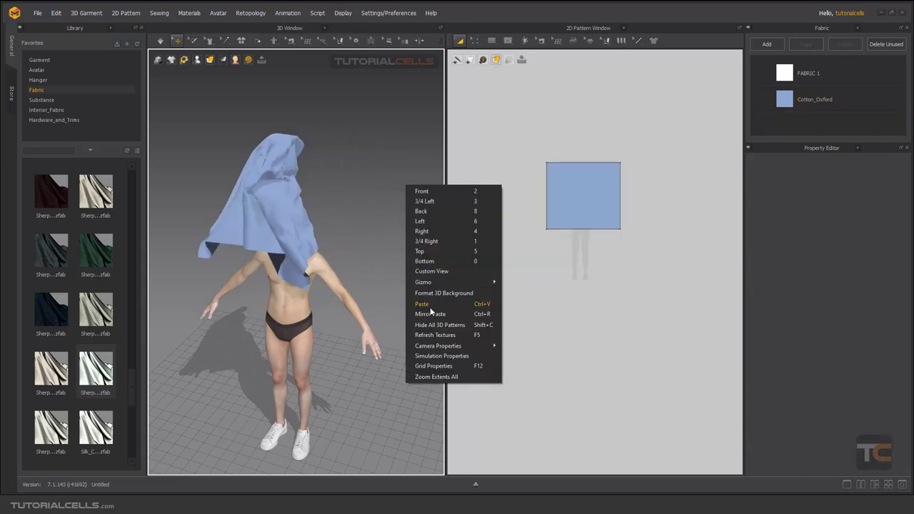
Set Gravity to a positive 9800 in the simulation properties, run the simulation on the cloth, and stop it
left_click(434, 356)
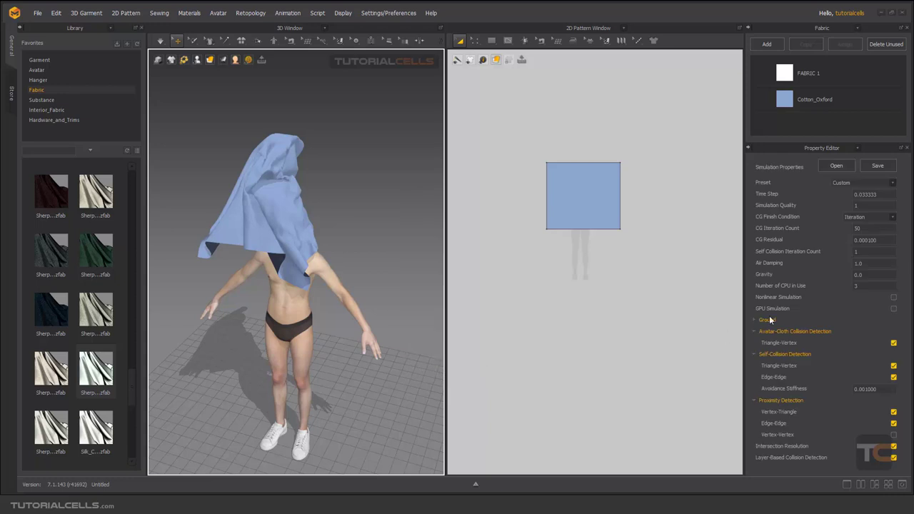
left_click(870, 273)
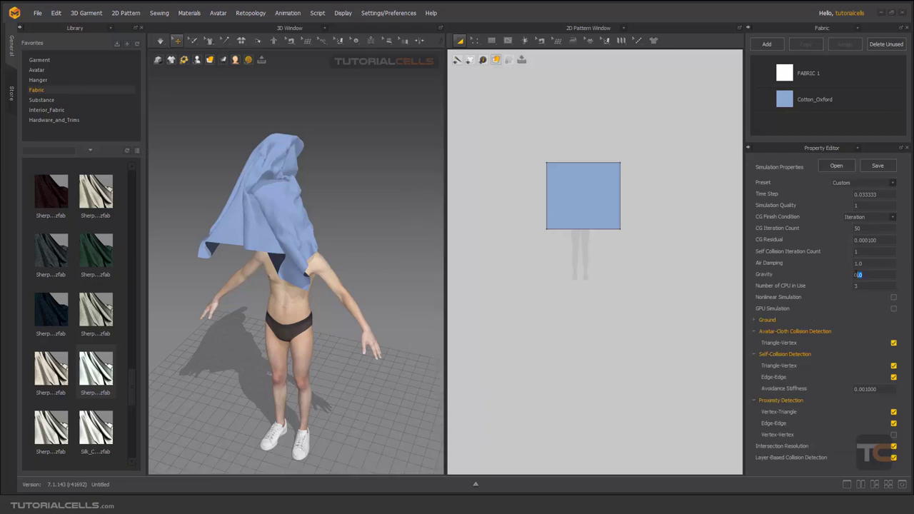
type("-9800.0")
key("space")
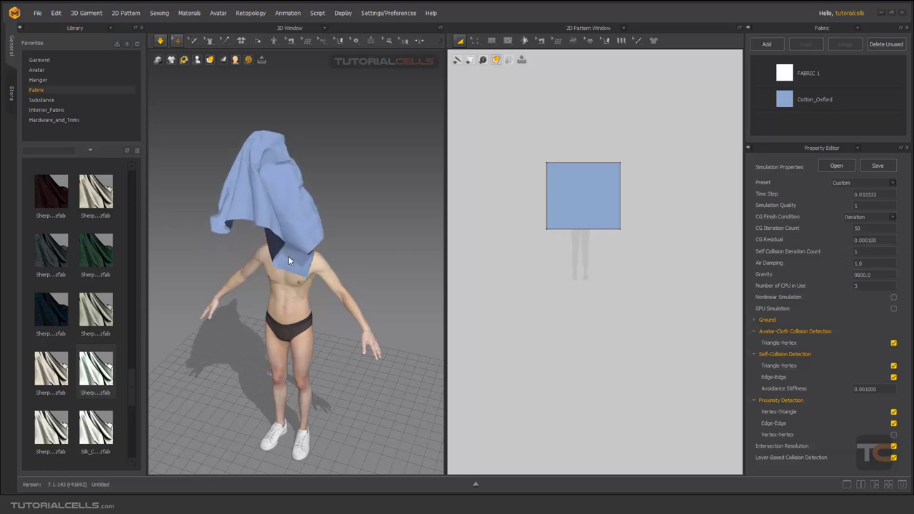
key("space")
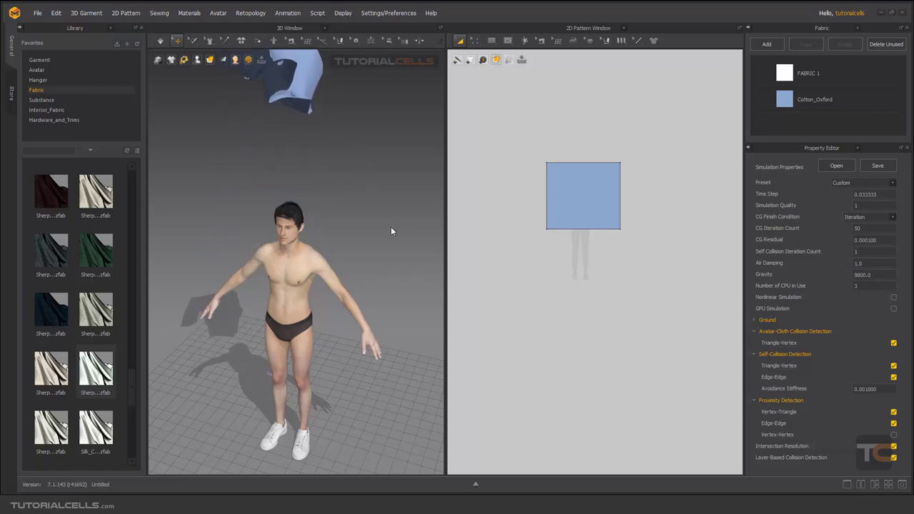
right_click_drag(391, 226, 391, 231)
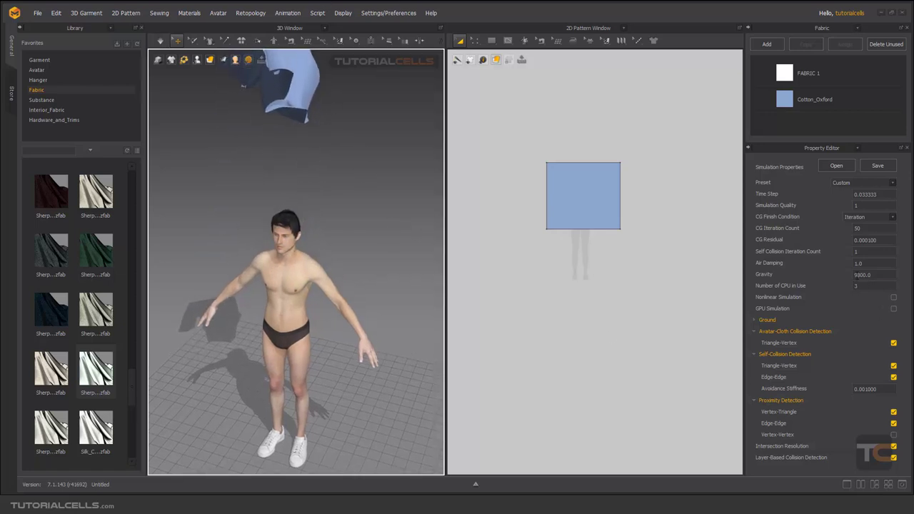
Set Gravity to -9800 in the simulation properties, run the simulation so the cloth falls, and stop it
double_click(860, 275)
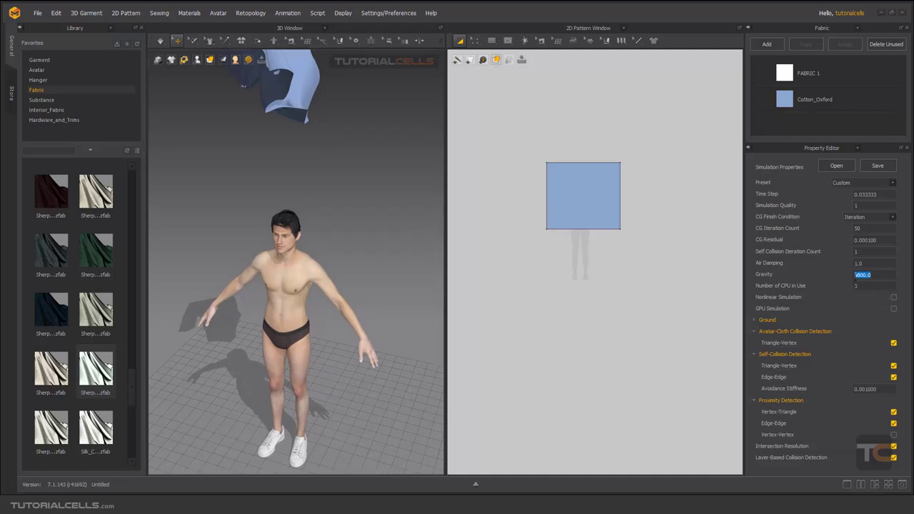
left_click(855, 274)
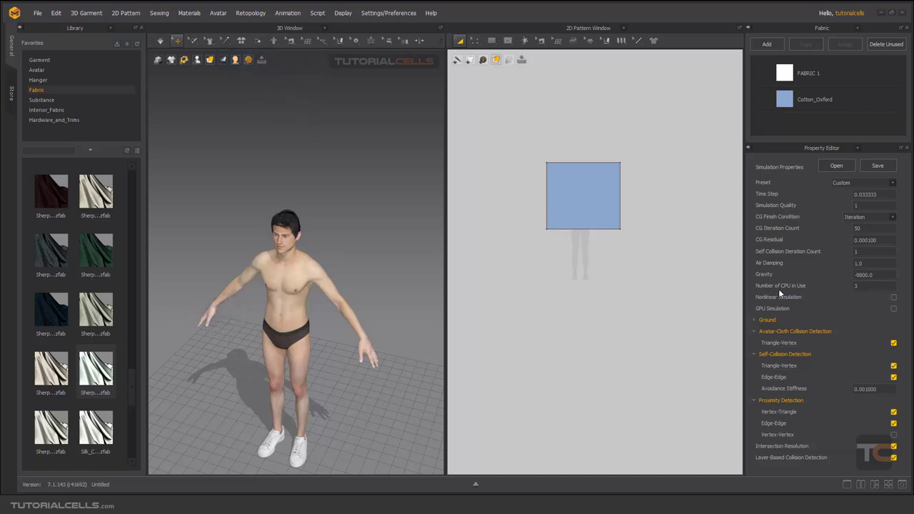
key("space")
scroll(320, 249, "down", 3)
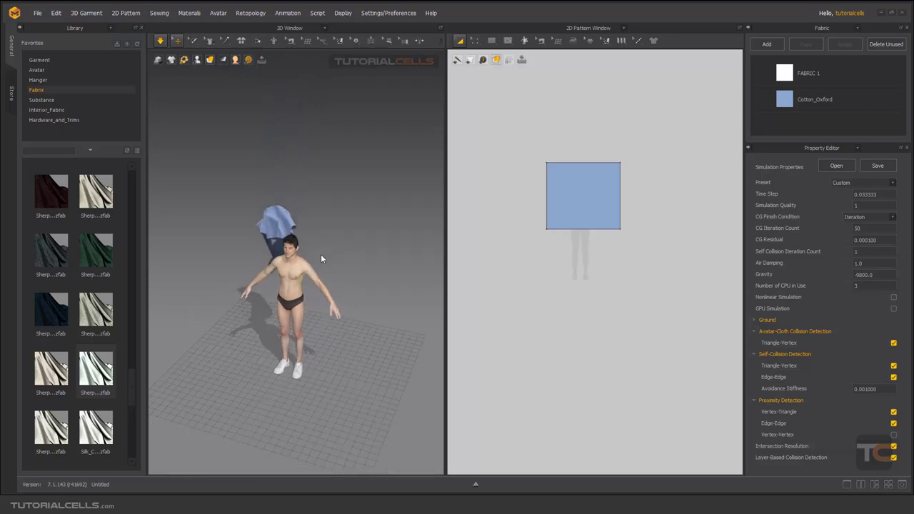
scroll(321, 258, "up", 2)
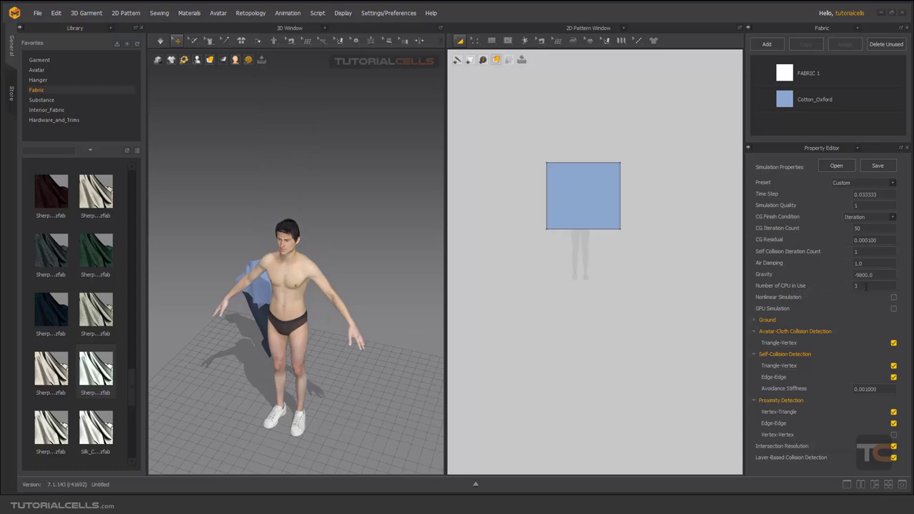
left_click_drag(865, 286, 848, 286)
double_click(856, 285)
type("1")
Apply the Fitting (Accurate Fabric) simulation preset and toggle GPU Simulation on and back off
left_click(892, 183)
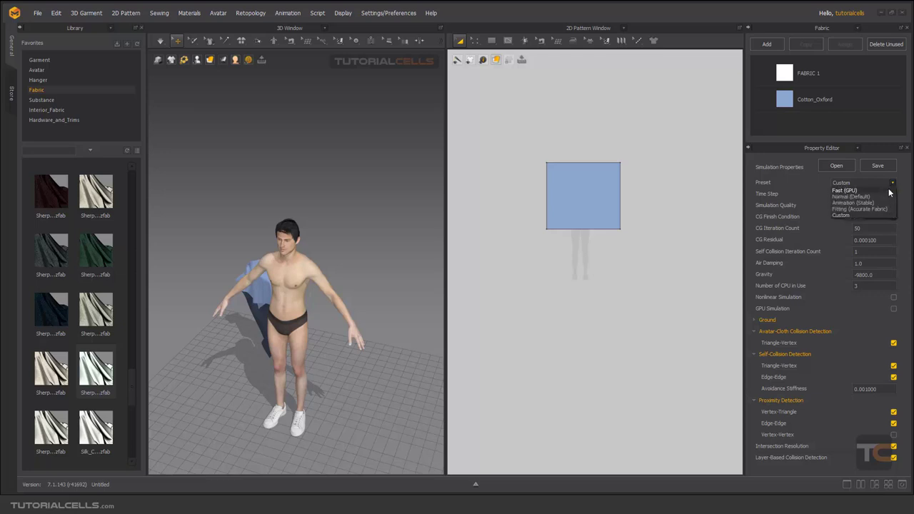
left_click(852, 209)
left_click(893, 297)
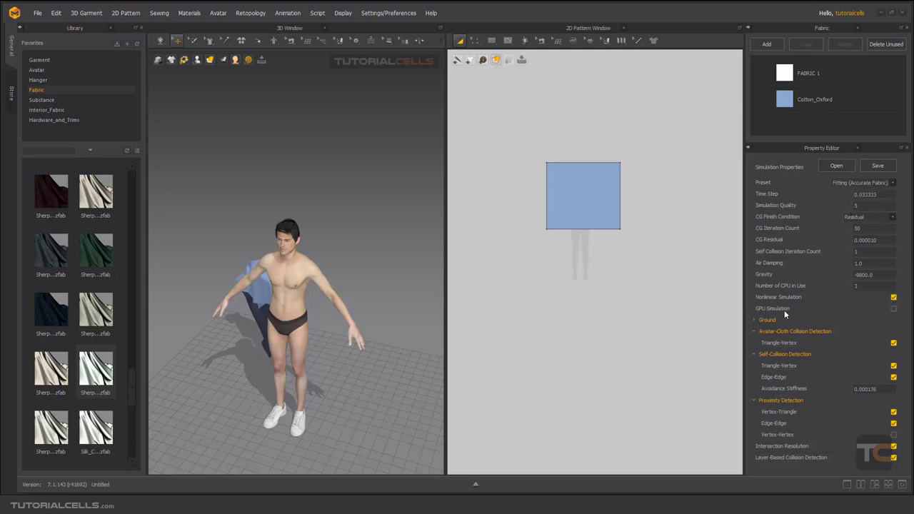
left_click(894, 309)
left_click(894, 309)
left_click(159, 59)
Expand the Ground collision settings and simulate the cloth until it drops onto the ground, stopping the simulation there
left_click(754, 322)
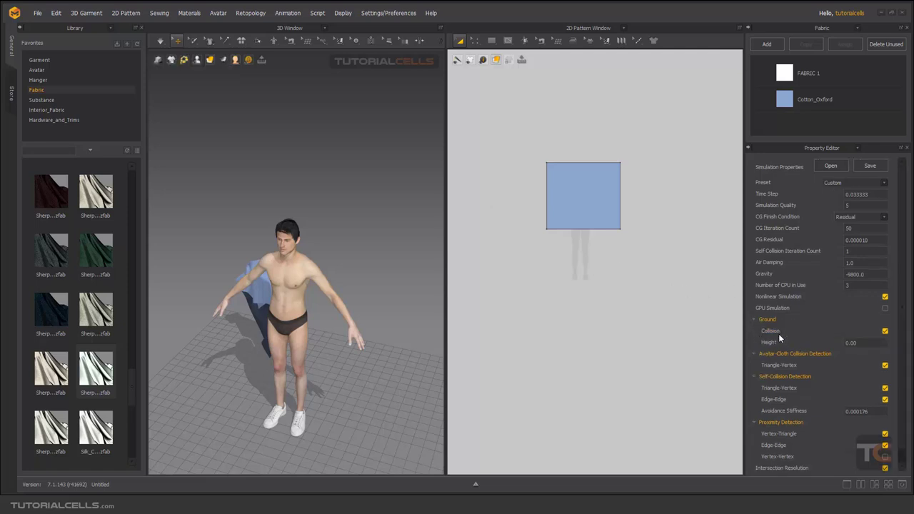
scroll(286, 345, "down", 1)
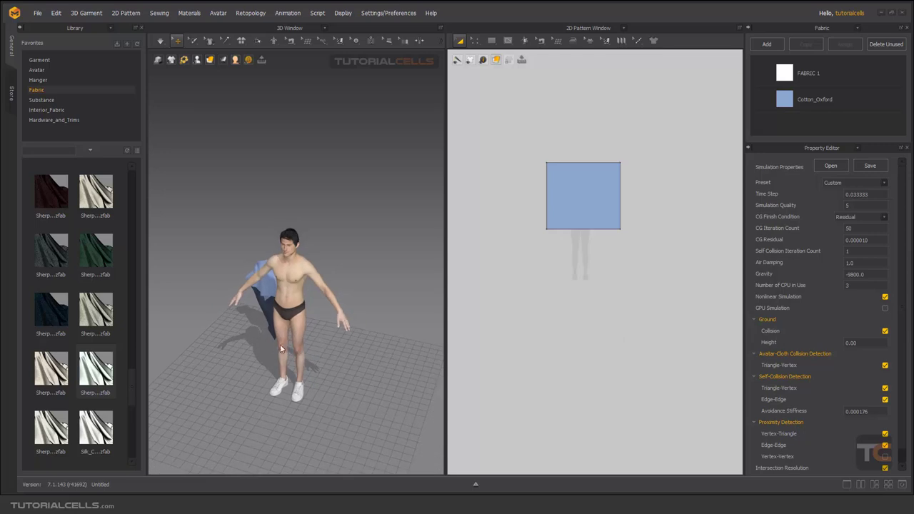
key("space")
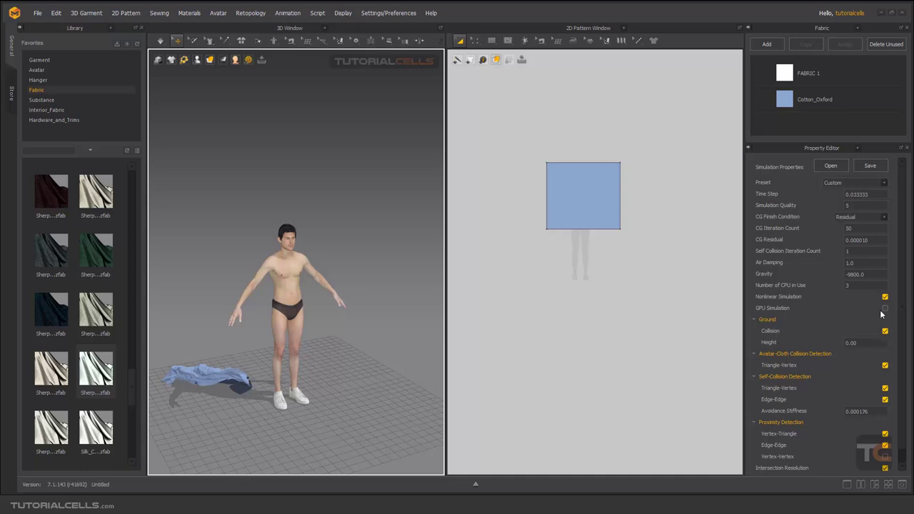
Open the ground's Height value for editing and examine the fallen cloth on the ground
left_click(853, 343)
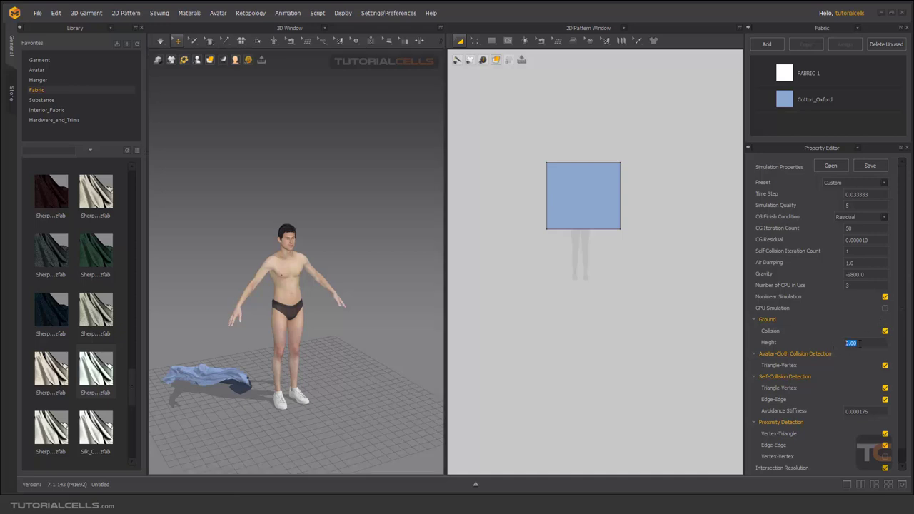
scroll(229, 397, "up", 6)
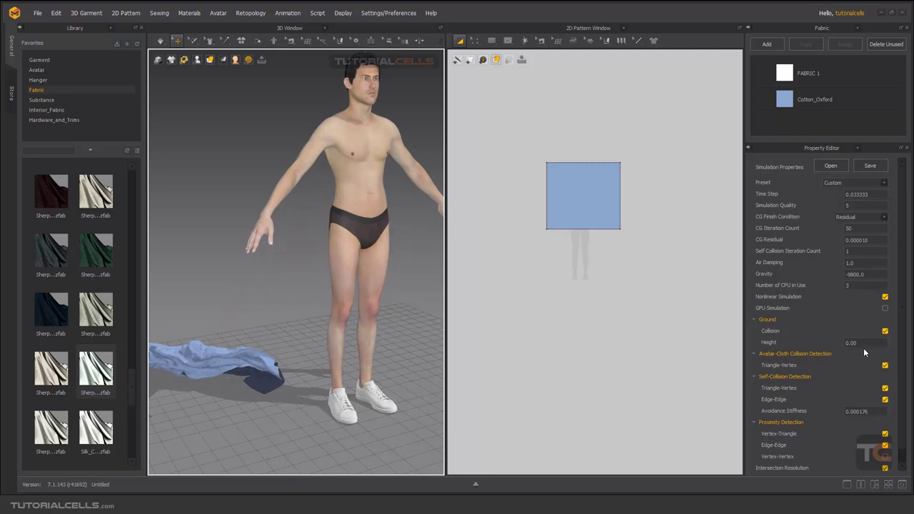
left_click(837, 344)
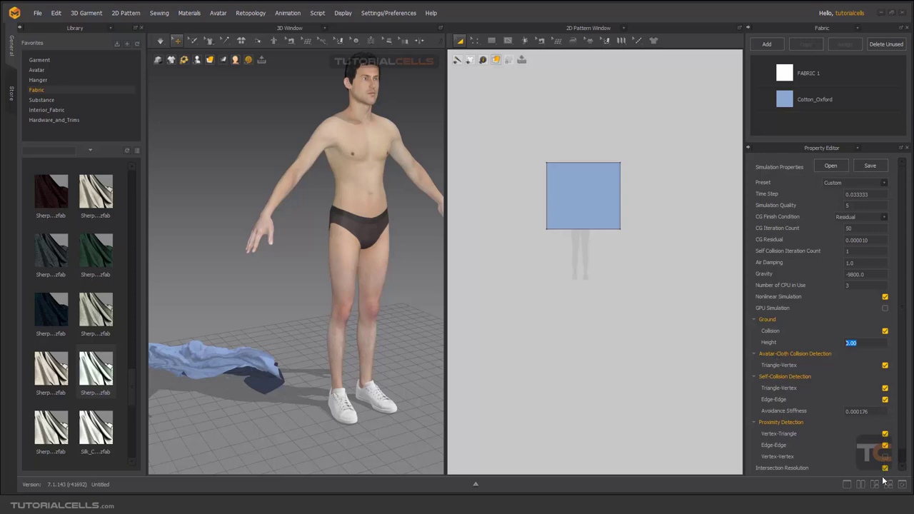
Switch the simulation preset to Normal (Default) and examine its Avoidance Stiffness setting
left_click(879, 183)
left_click(856, 195)
left_click_drag(868, 411, 826, 411)
left_click(824, 412)
left_click_drag(812, 142, 811, 136)
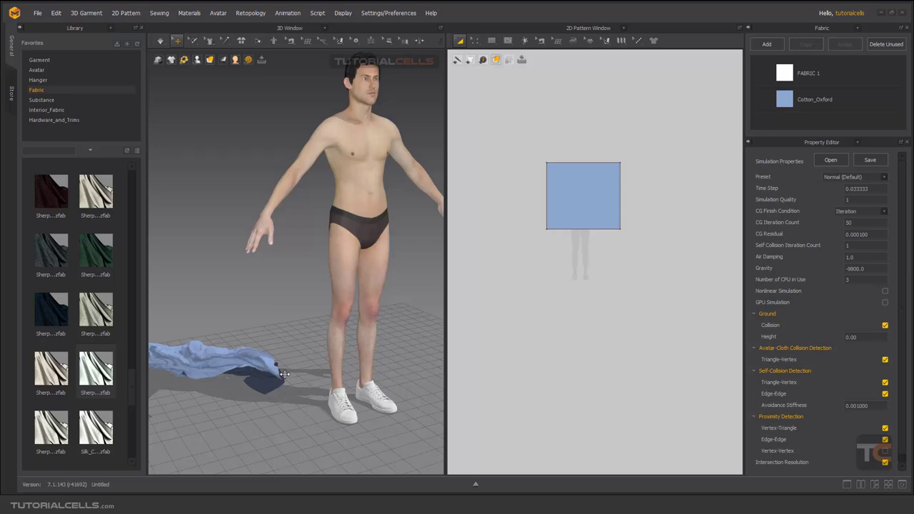
Compare Avoidance Stiffness by switching the preset to Fitting (Accurate Fabric) and back to Normal (Default)
left_click(860, 177)
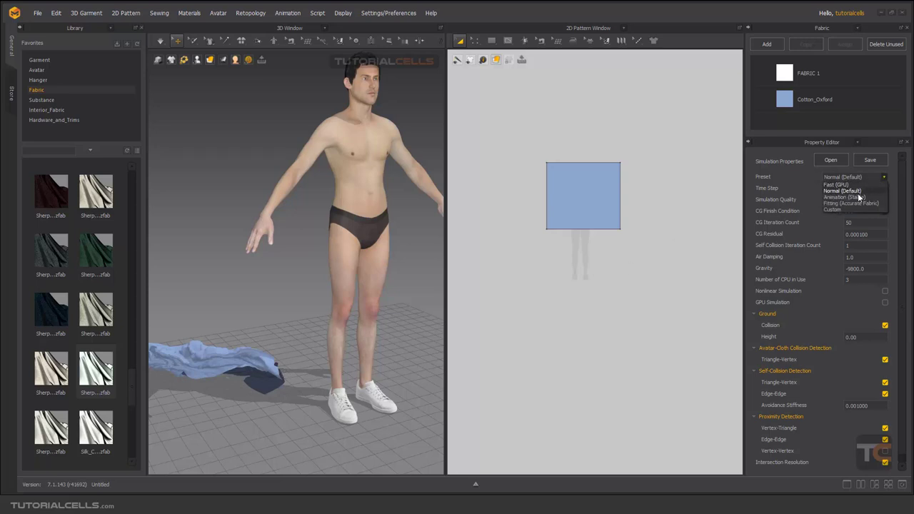
left_click(852, 204)
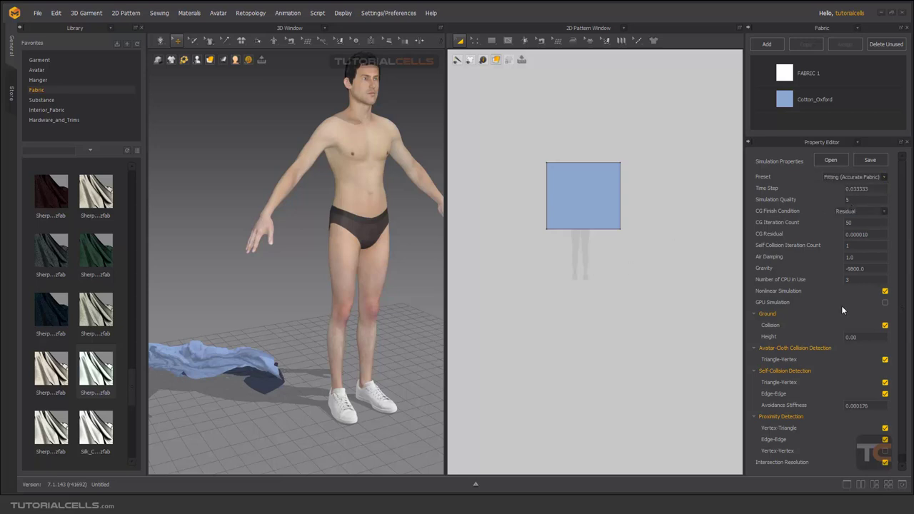
left_click(868, 407)
left_click(885, 178)
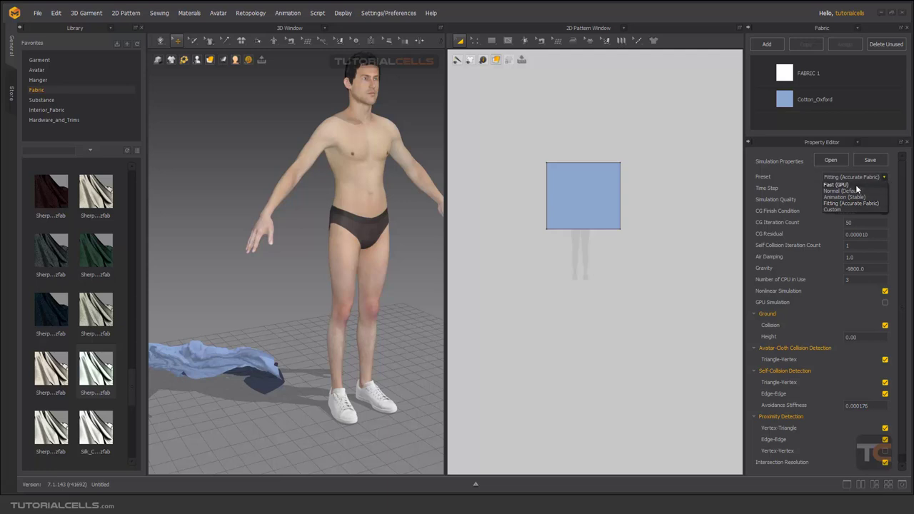
left_click(846, 191)
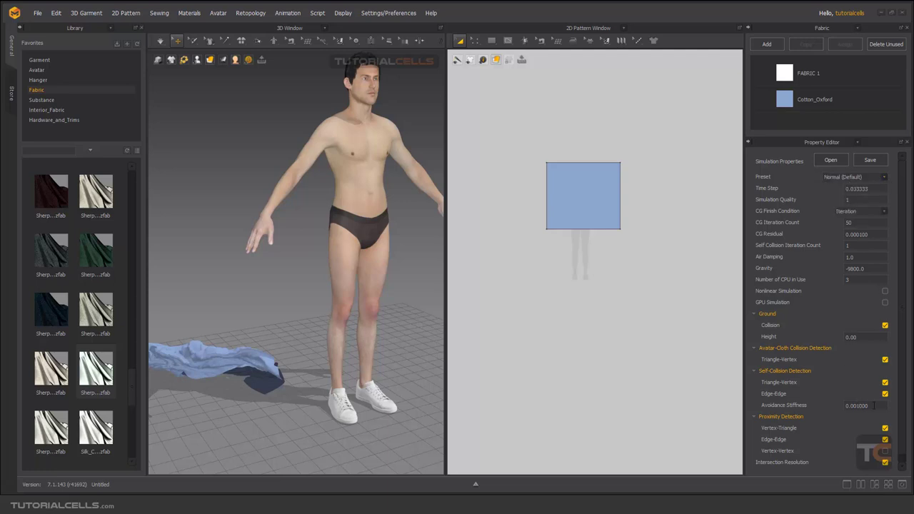
left_click(860, 404)
left_click(855, 406)
Enlarge the fabric list area above the simulation properties
right_click_drag(362, 334, 289, 331)
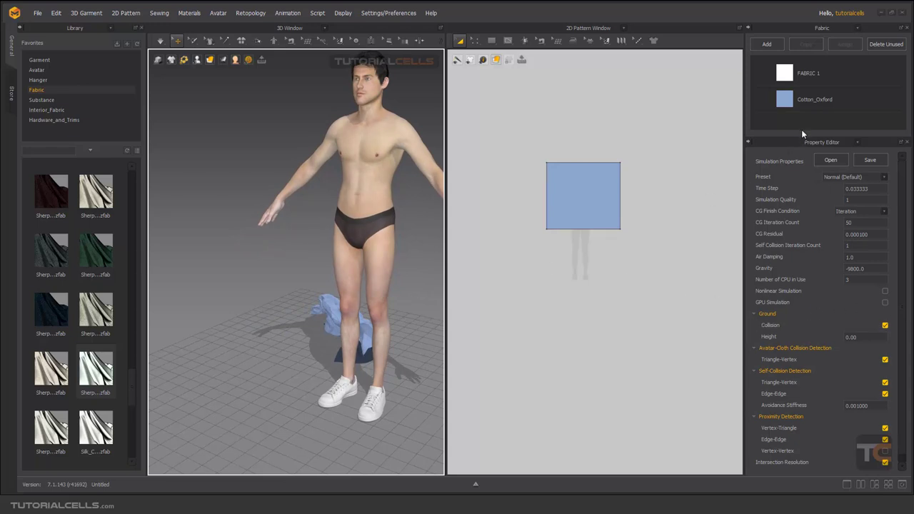
left_click_drag(802, 134, 799, 172)
right_click_drag(335, 272, 281, 293)
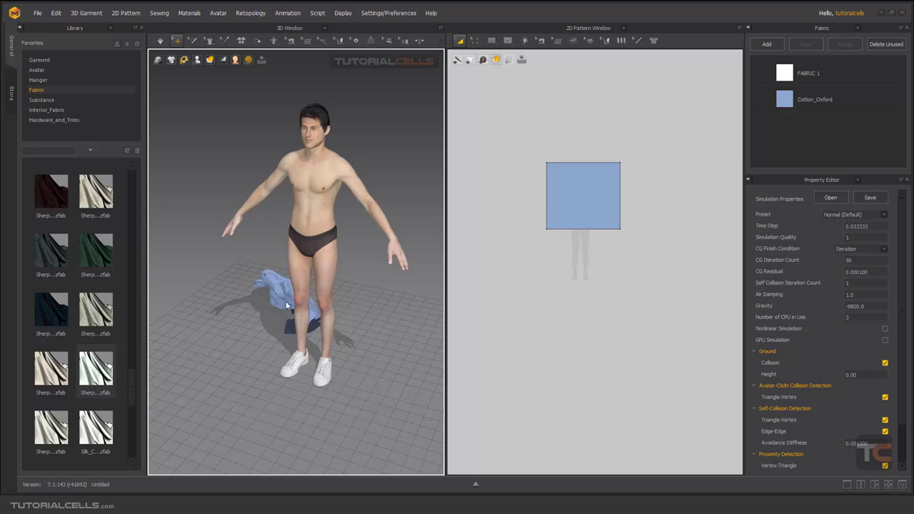
right_click_drag(286, 301, 260, 287)
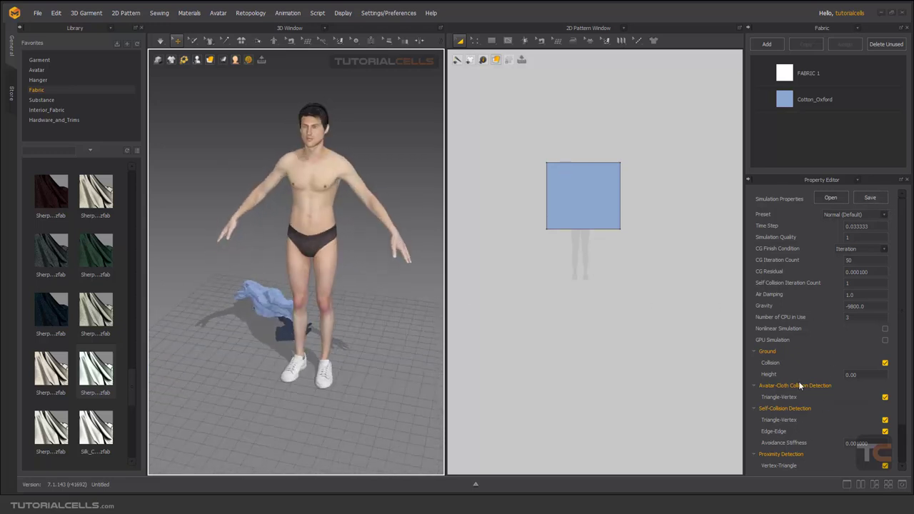
Set the simulation preset to Animation (Stable)
left_click(884, 215)
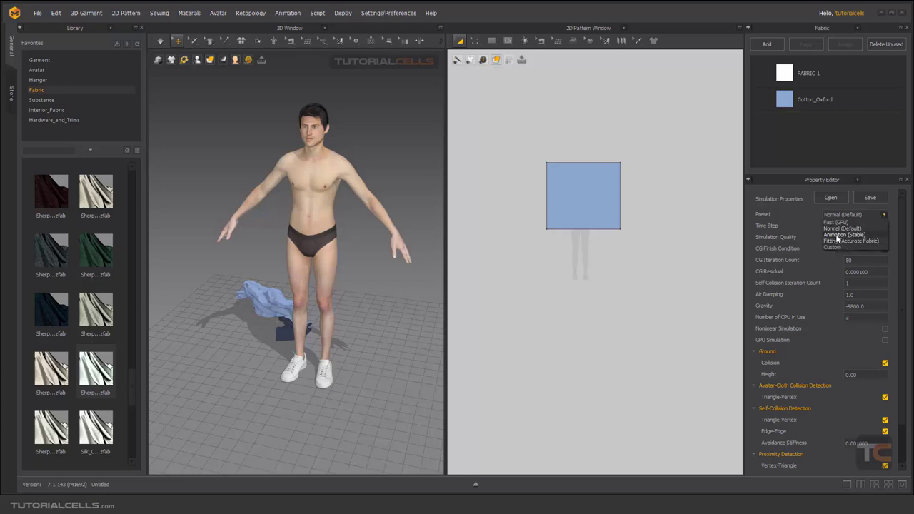
left_click(837, 235)
left_click(883, 216)
left_click(375, 280)
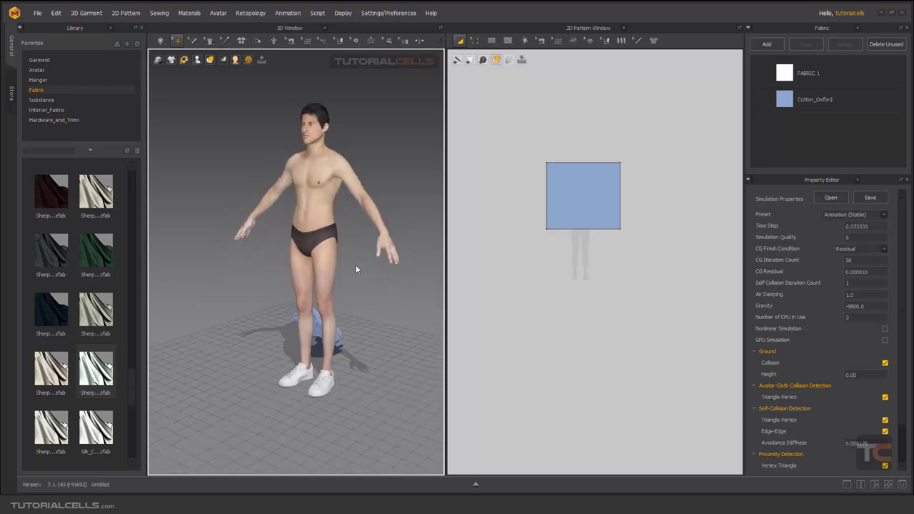